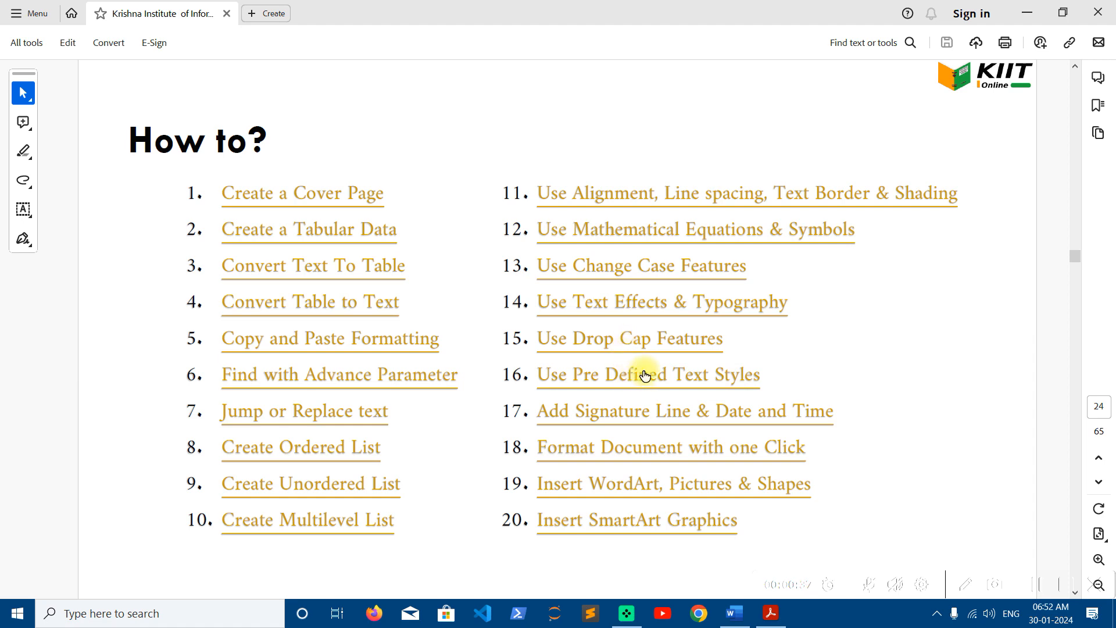
# - Minimize the Acrobat PDF listing the 'How to?' topics to show the desktop
pyautogui.click(1027, 13)
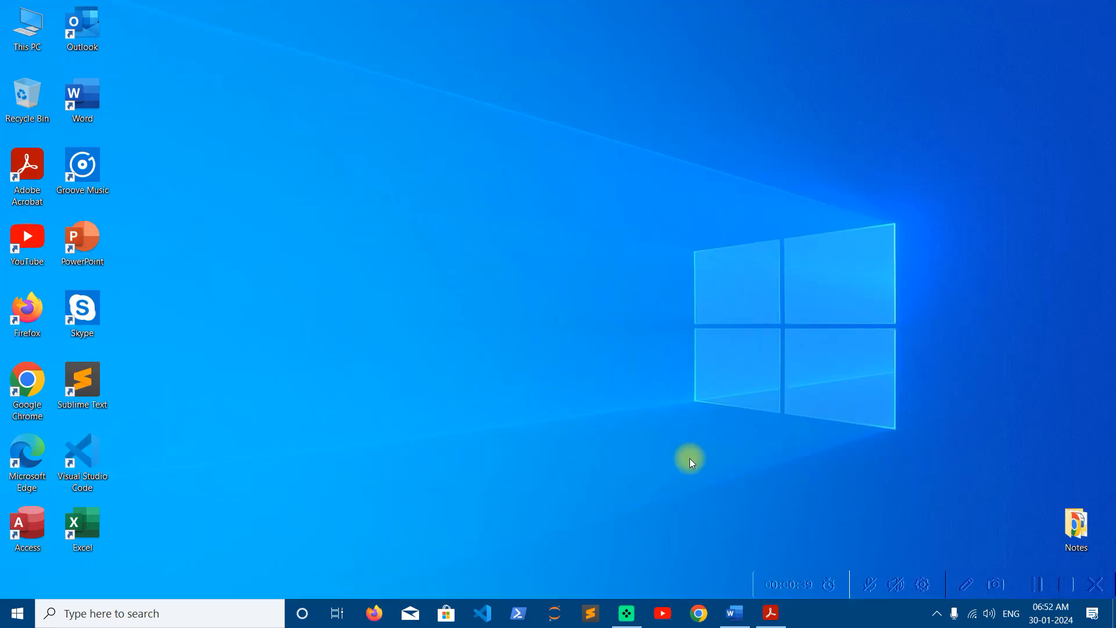
# - In the blank Word document, type the line 'About the Story' and generate sample text with =rand(10,5)
pyautogui.click(736, 611)
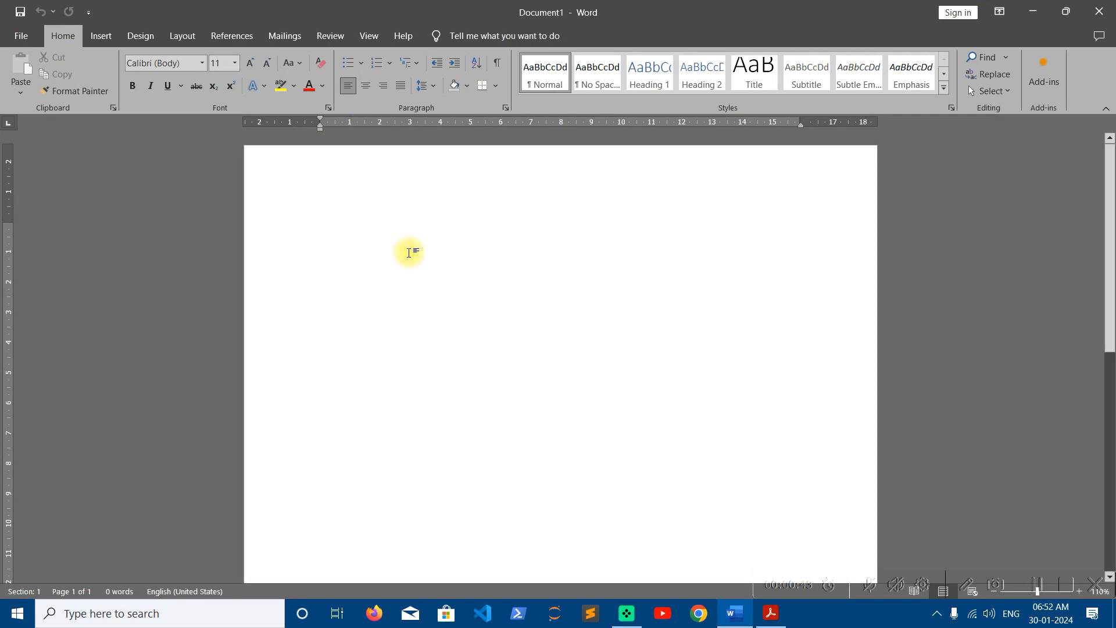
pyautogui.keyDown('ctrl'); pyautogui.scroll(2, 406, 254); pyautogui.keyUp('ctrl')
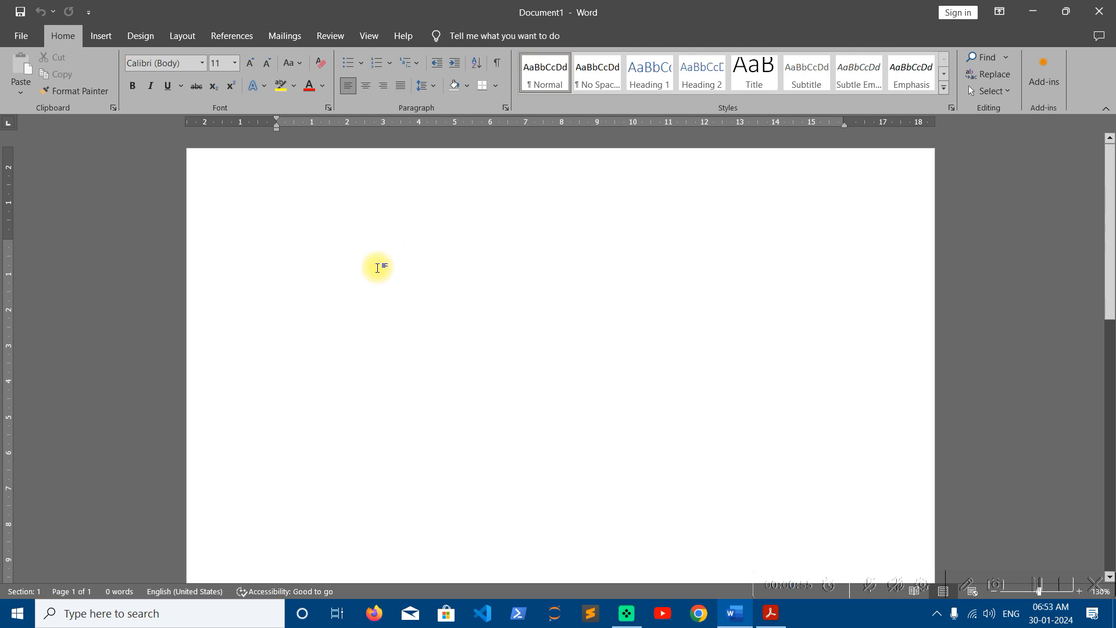
pyautogui.write('Asa')
pyautogui.press('BackSpace')
pyautogui.press('BackSpace')
pyautogui.write('bu ')
pyautogui.write('out the Sotry')
pyautogui.press('BackSpace')
pyautogui.press('BackSpace')
pyautogui.press('BackSpace')
pyautogui.press('BackSpace')
pyautogui.write('tory')
pyautogui.write('=')
pyautogui.write('rand')
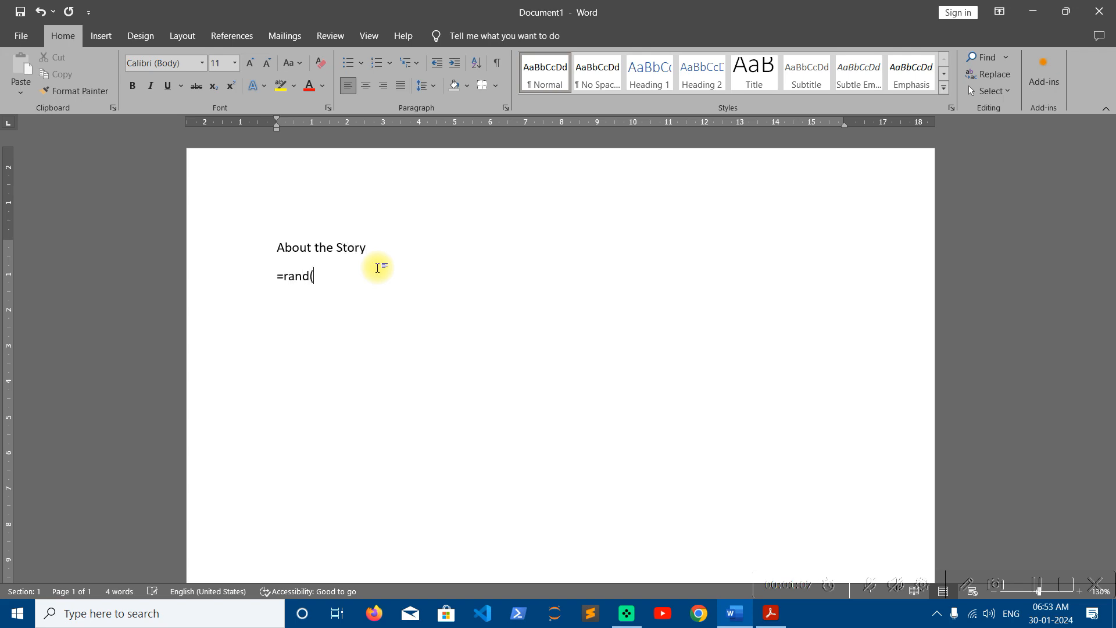
pyautogui.write('(10,5)')
pyautogui.press('Return')
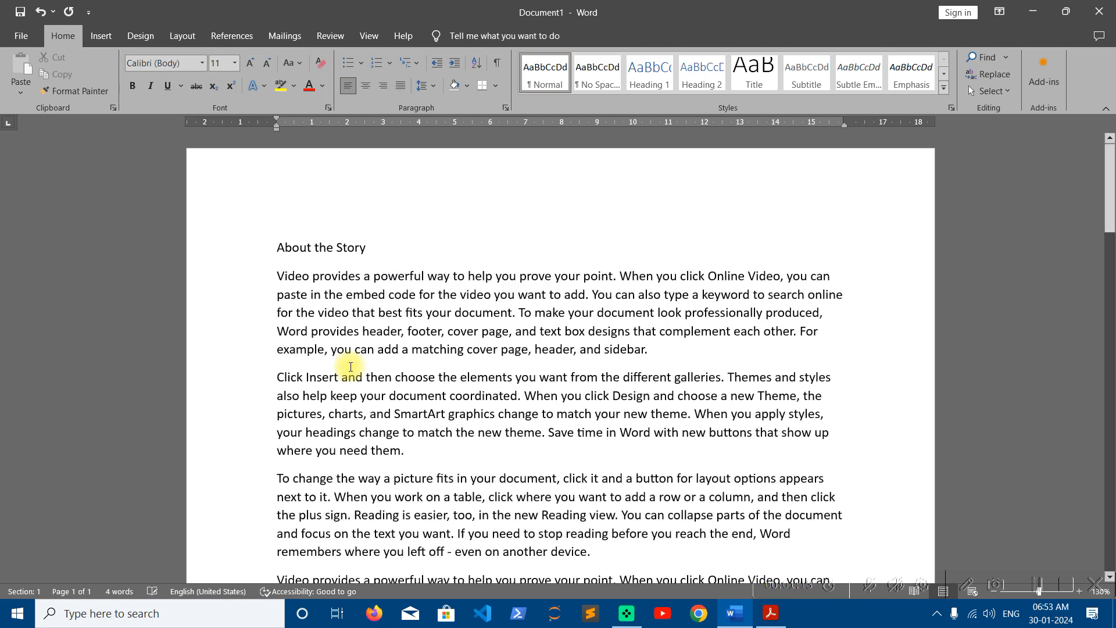
# - Justify all of the document's text with Ctrl+J
pyautogui.hotkey('ctrl', 'a')
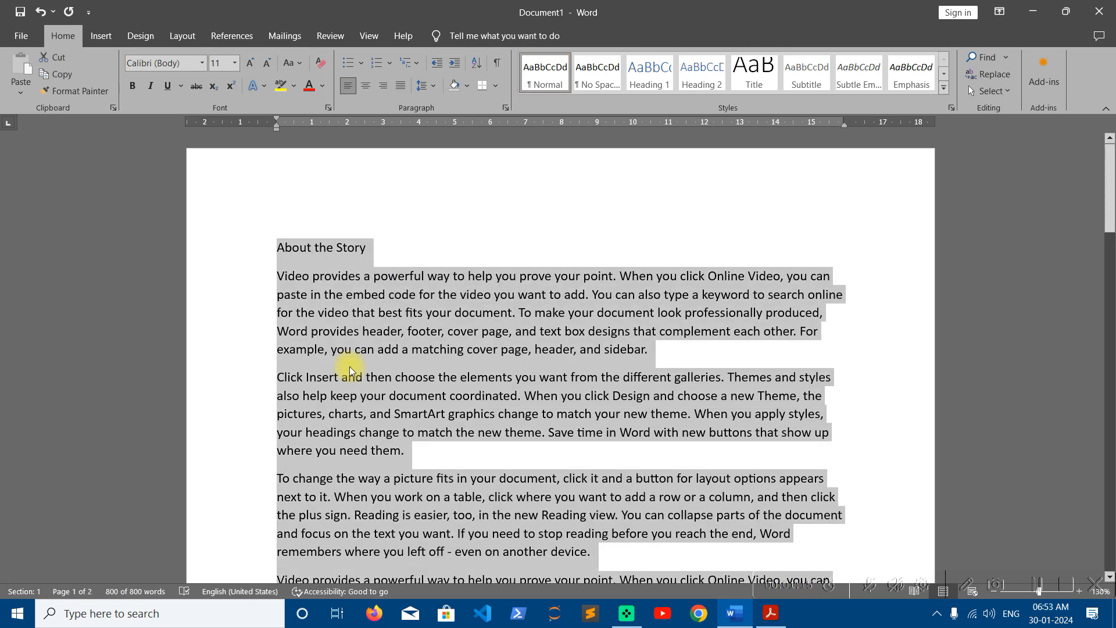
pyautogui.hotkey('ctrl', 'j')
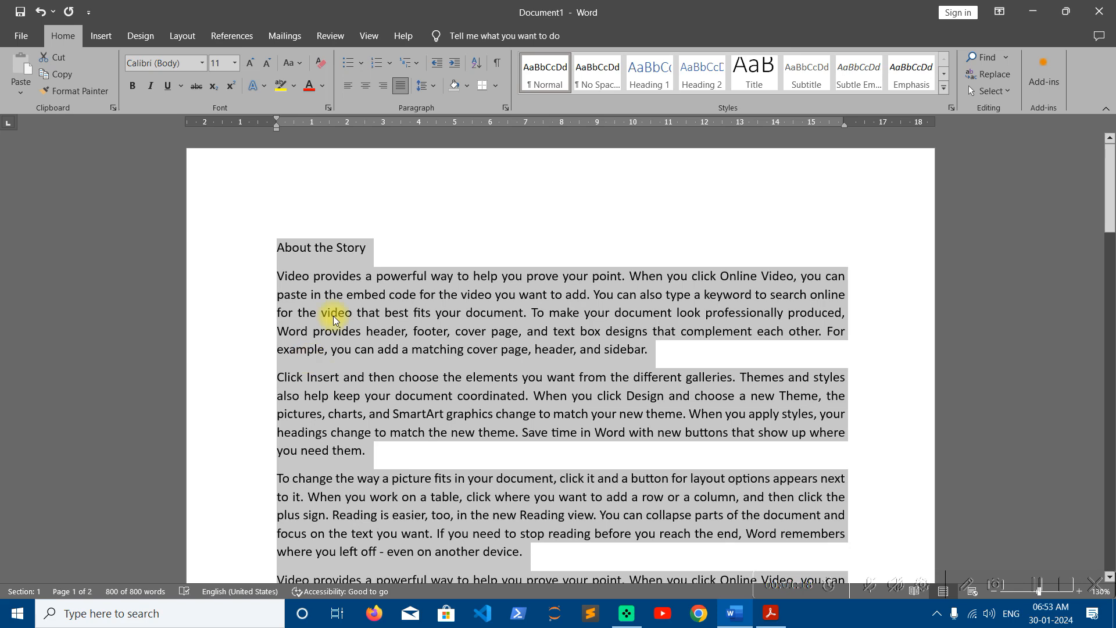
pyautogui.click(340, 293)
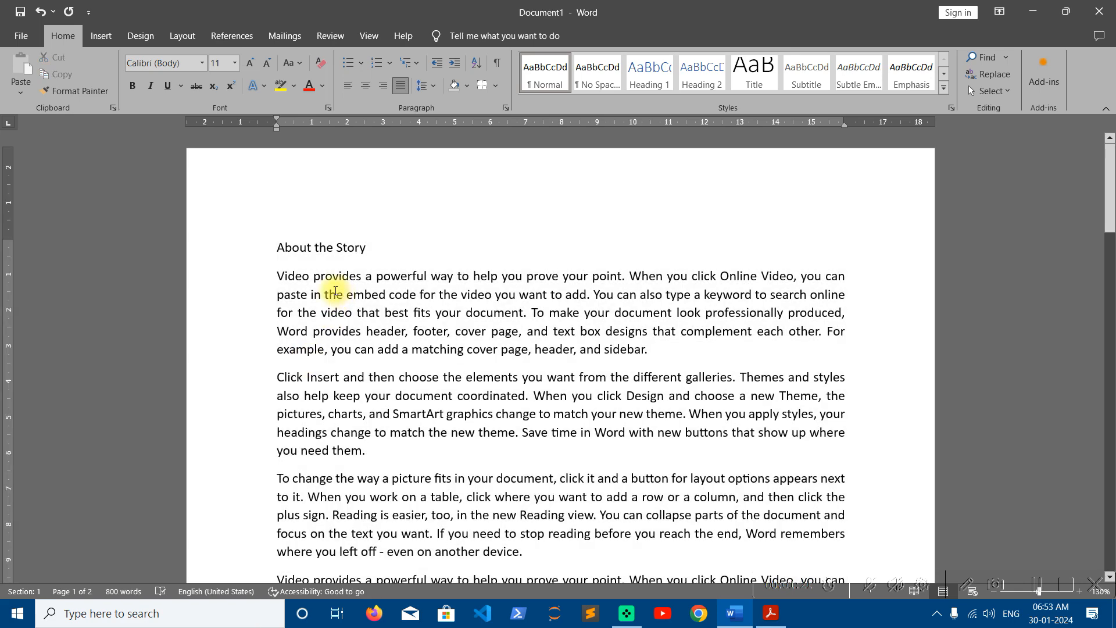
pyautogui.moveTo(277, 278); pyautogui.dragTo(646, 349)
pyautogui.click(386, 331)
# - Enlarge the initial V of Video toward 72 pt, then return it to 11 pt
pyautogui.moveTo(277, 276); pyautogui.dragTo(285, 278)
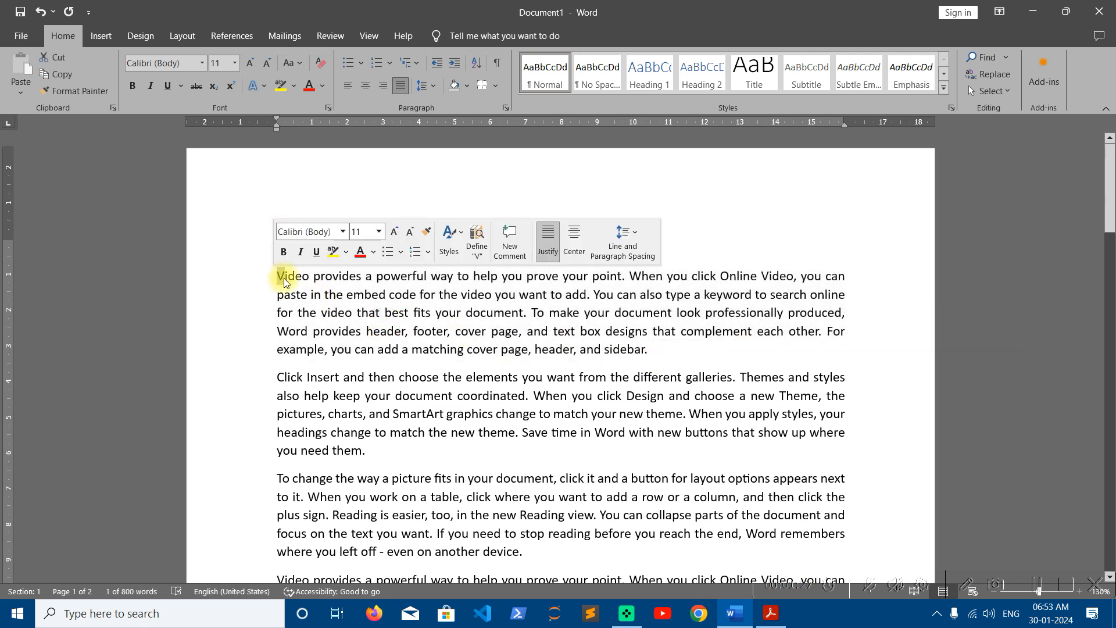
pyautogui.click(398, 306)
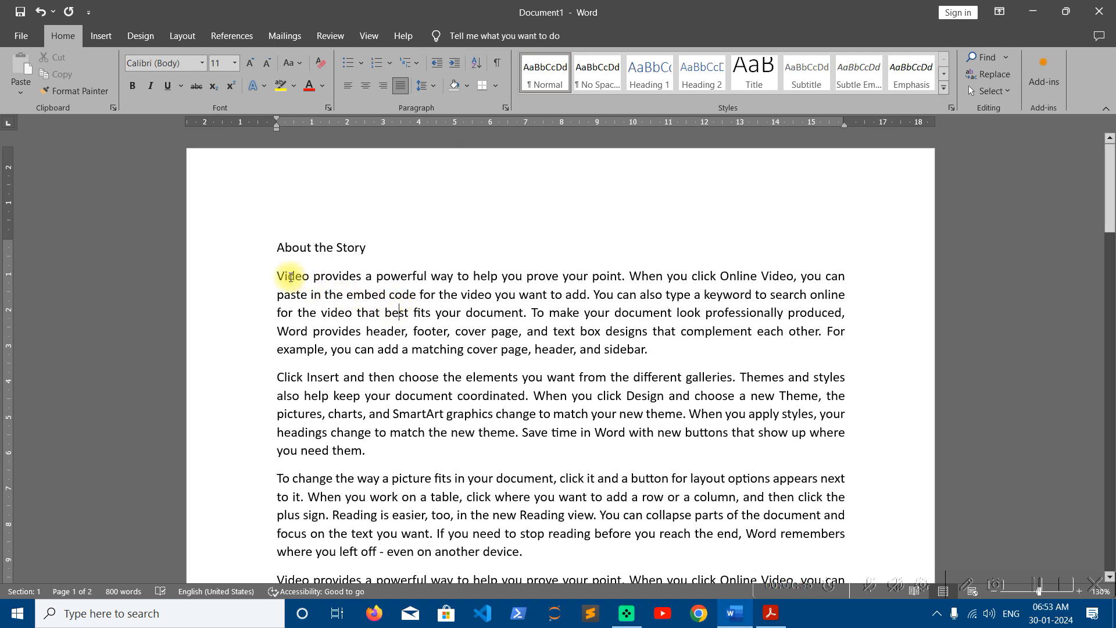
pyautogui.moveTo(283, 274); pyautogui.dragTo(277, 275)
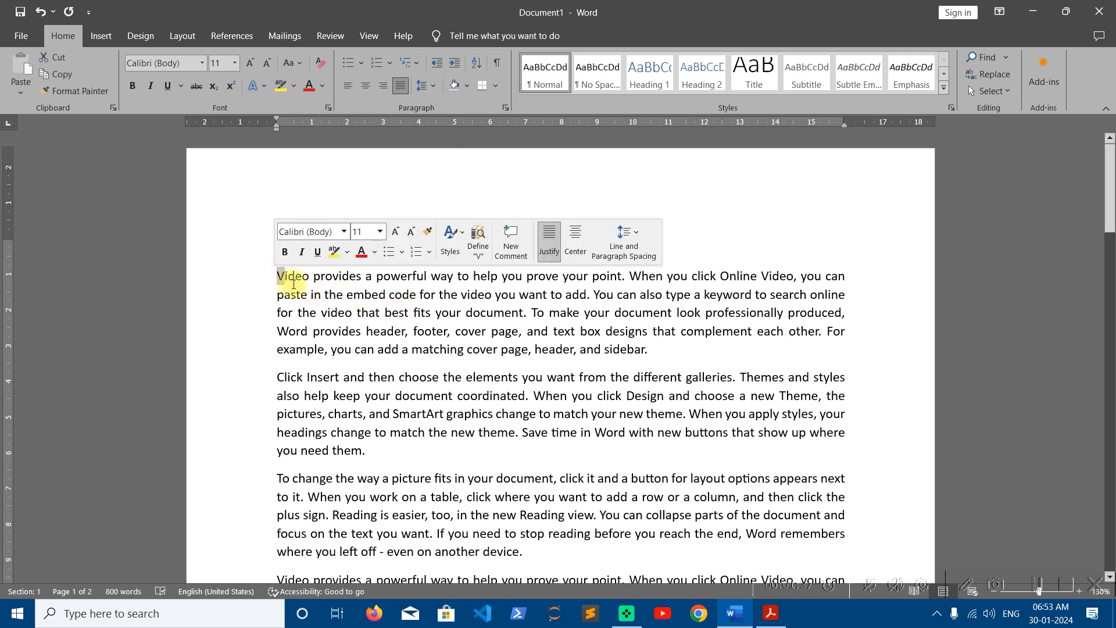
pyautogui.click(251, 62)
pyautogui.click(250, 63)
pyautogui.click(250, 63)
pyautogui.click(250, 63)
pyautogui.click(251, 62)
pyautogui.click(251, 63)
pyautogui.click(251, 62)
pyautogui.click(251, 64)
pyautogui.click(251, 63)
pyautogui.click(251, 64)
pyautogui.click(251, 64)
pyautogui.click(251, 64)
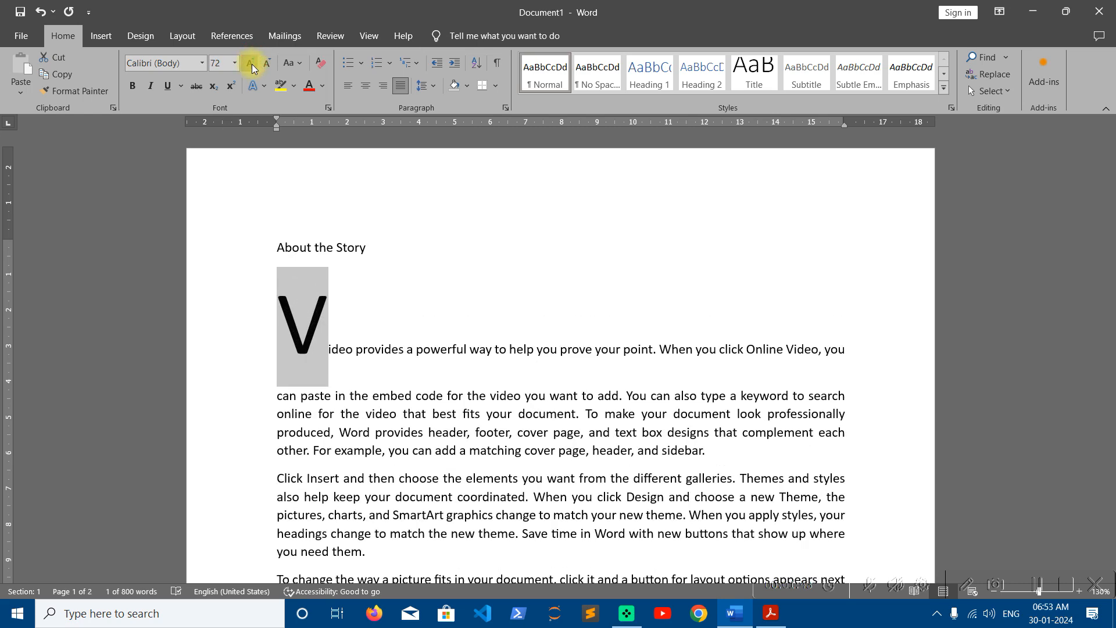
pyautogui.click(319, 64)
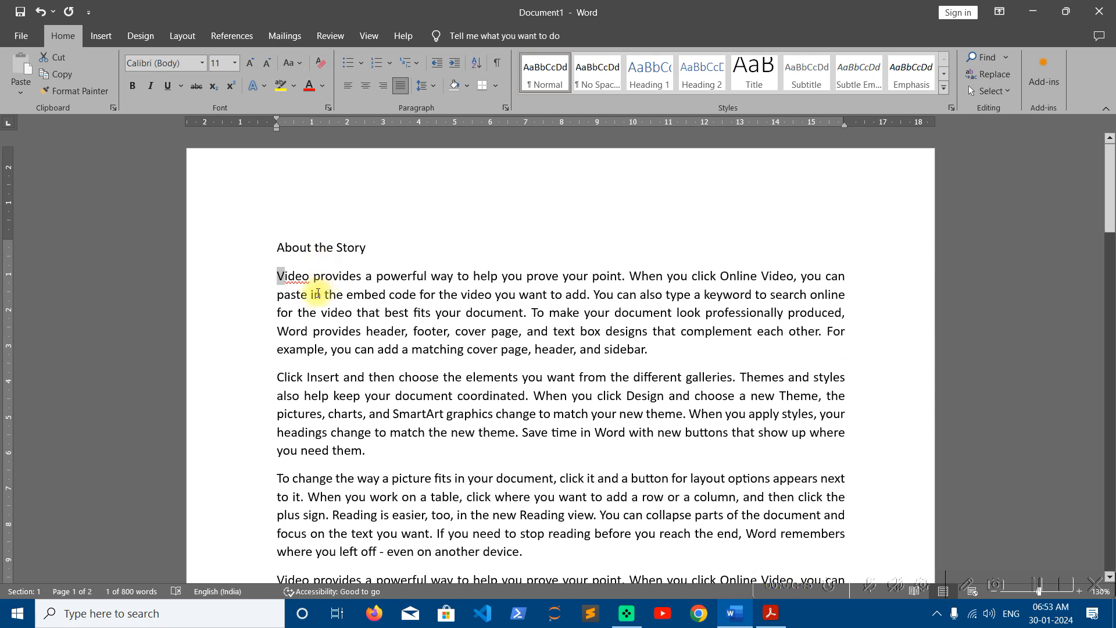
pyautogui.click(301, 277)
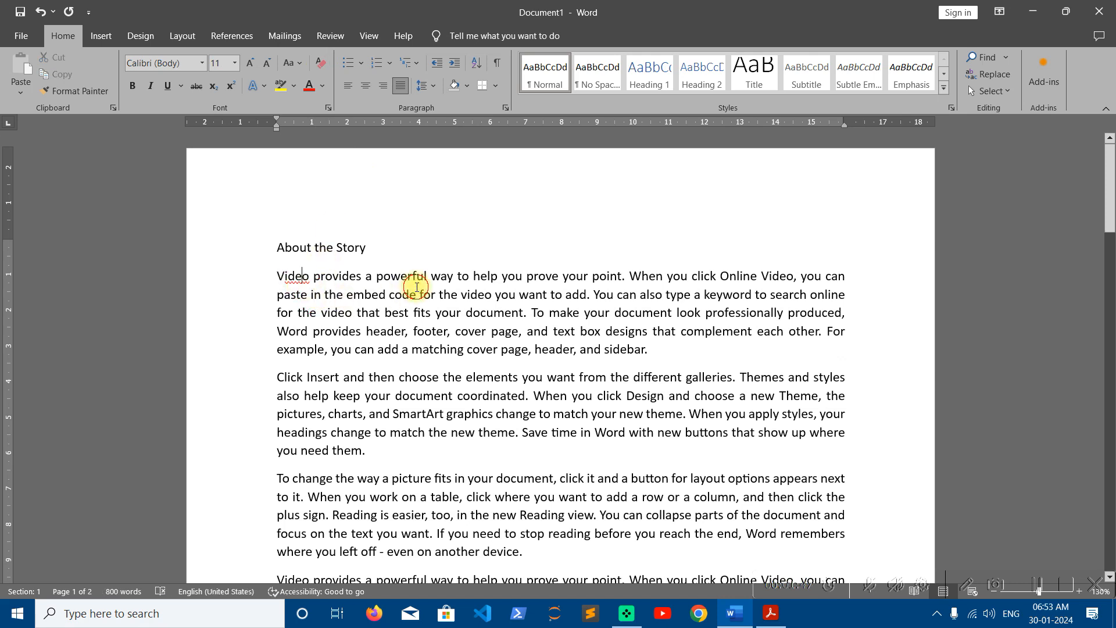
pyautogui.click(116, 40)
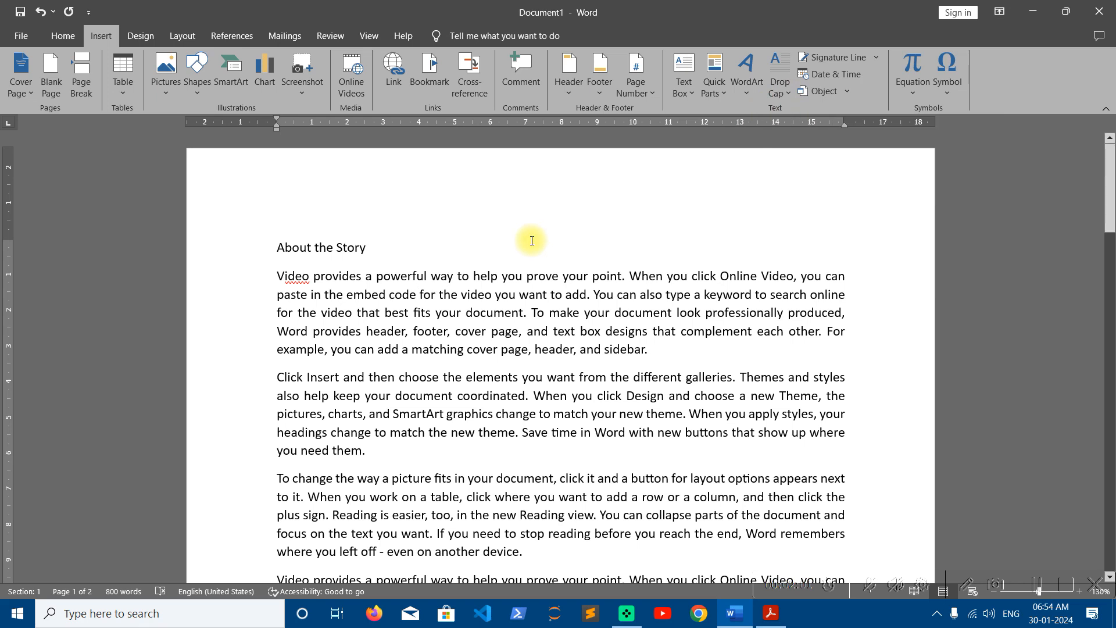
# - Apply a Dropped drop cap to the first paragraph's opening V
pyautogui.click(384, 312)
pyautogui.click(347, 310)
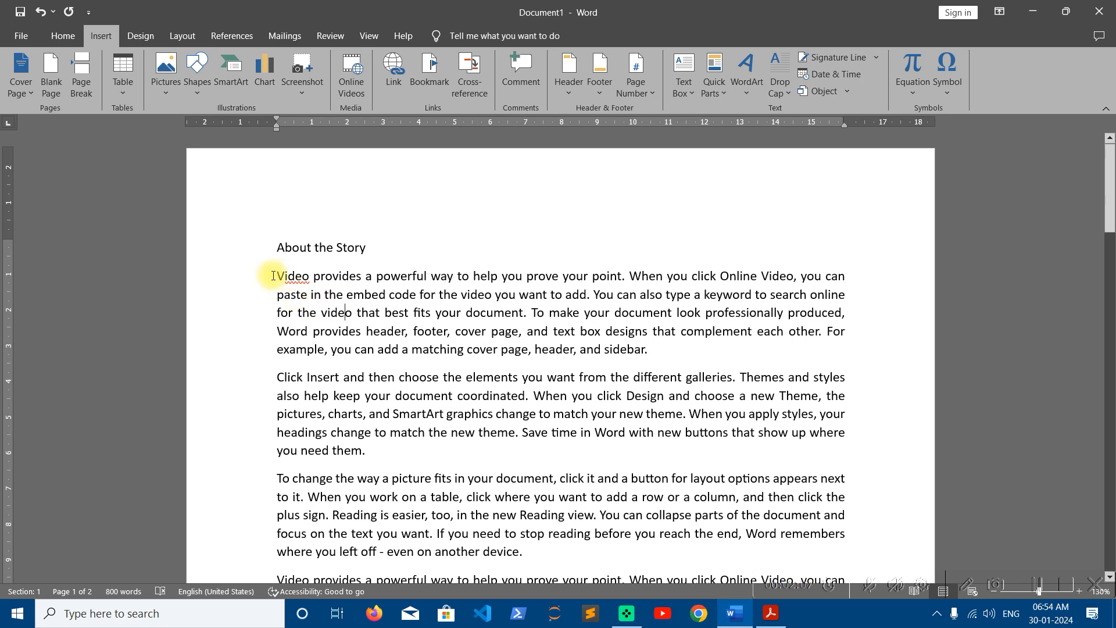
pyautogui.moveTo(276, 276); pyautogui.dragTo(672, 357)
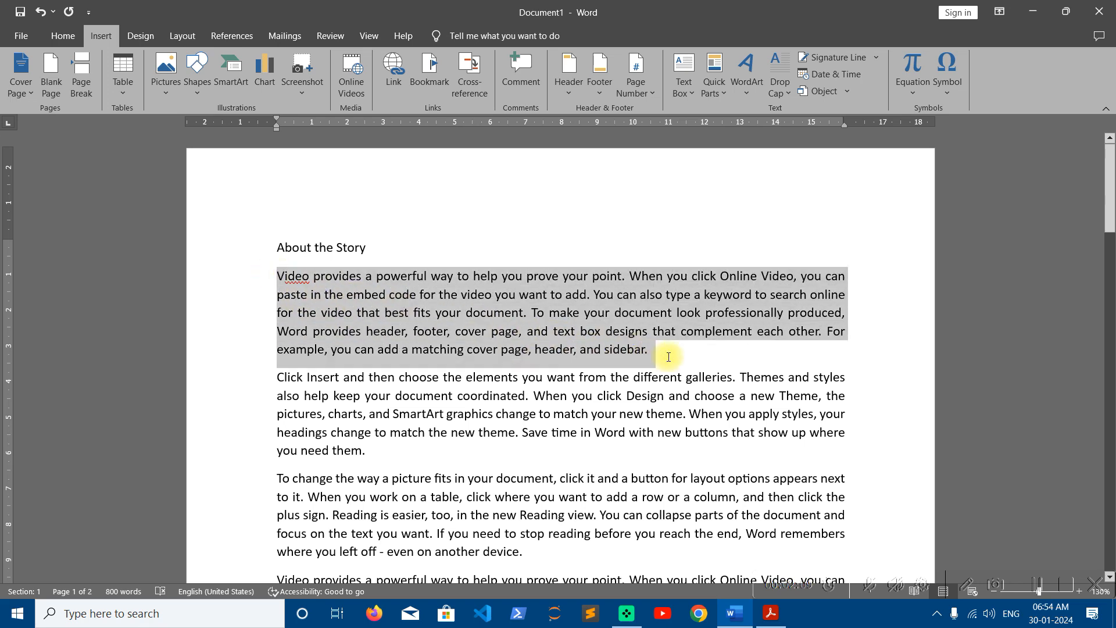
pyautogui.click(359, 295)
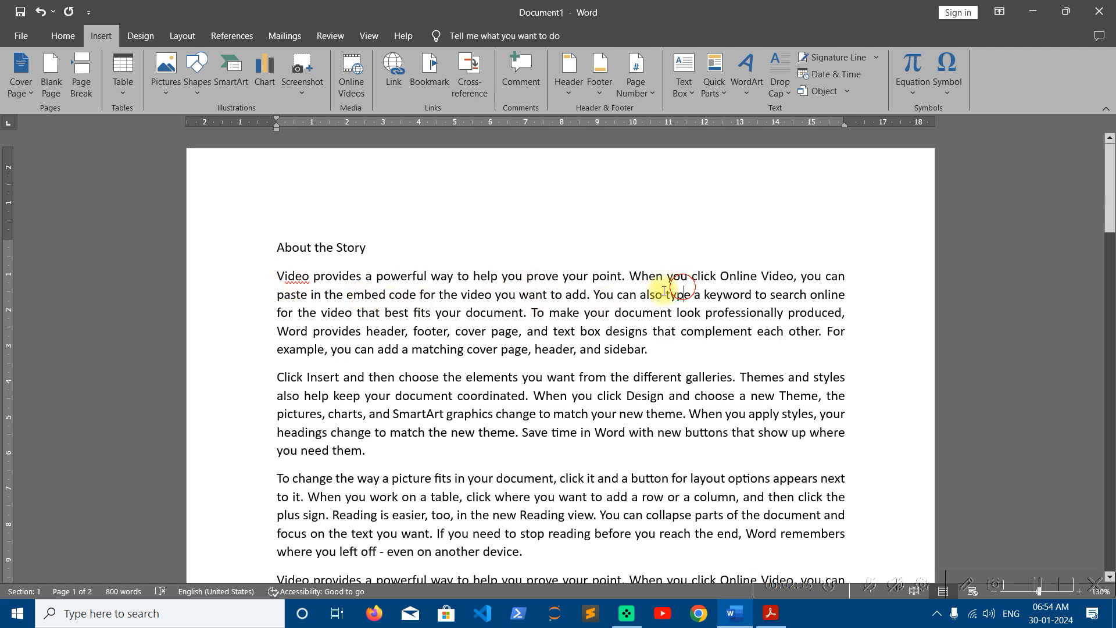
pyautogui.click(386, 309)
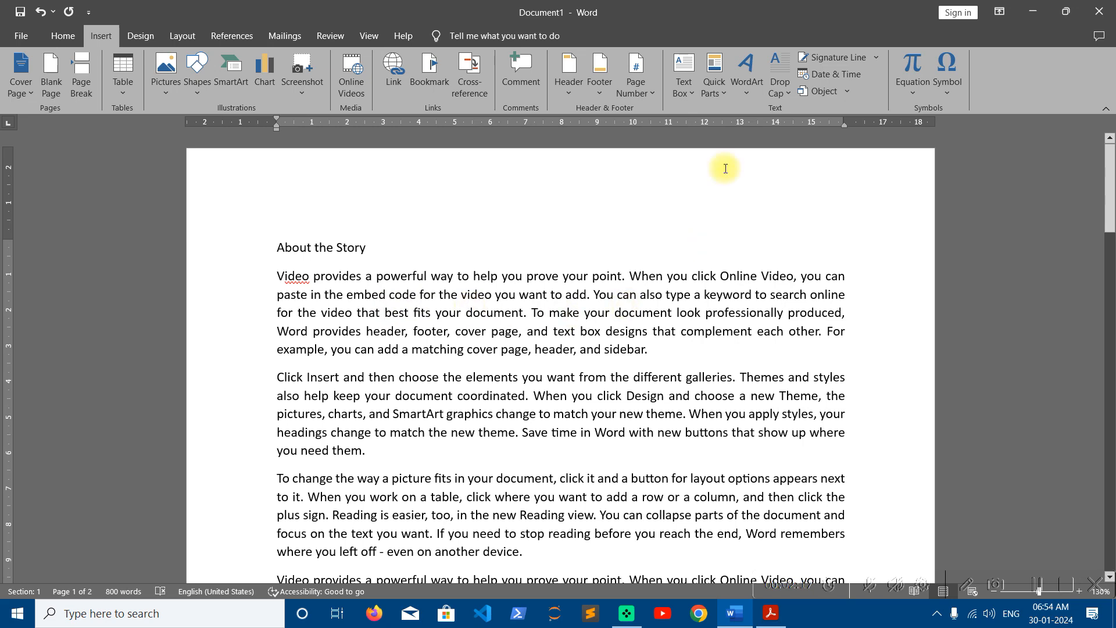
pyautogui.click(785, 86)
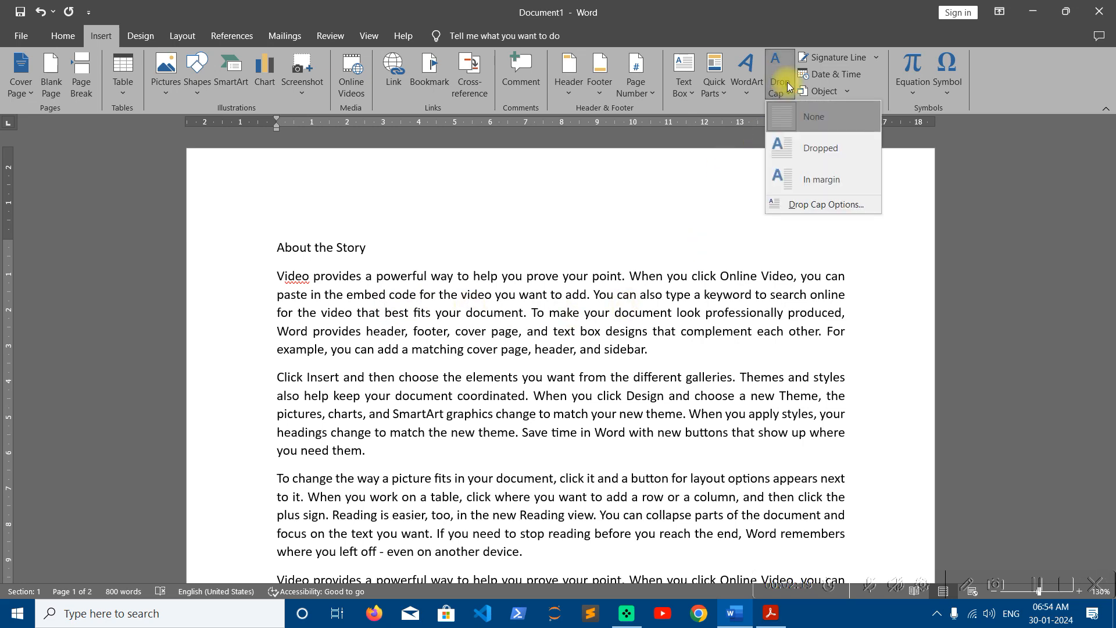
pyautogui.click(816, 146)
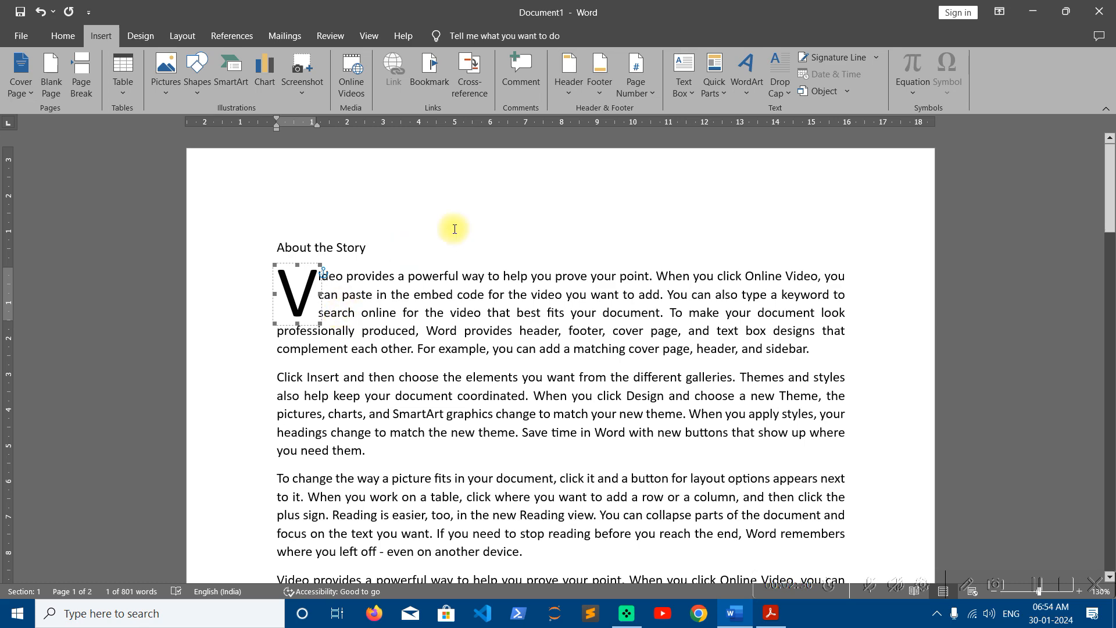
pyautogui.click(779, 84)
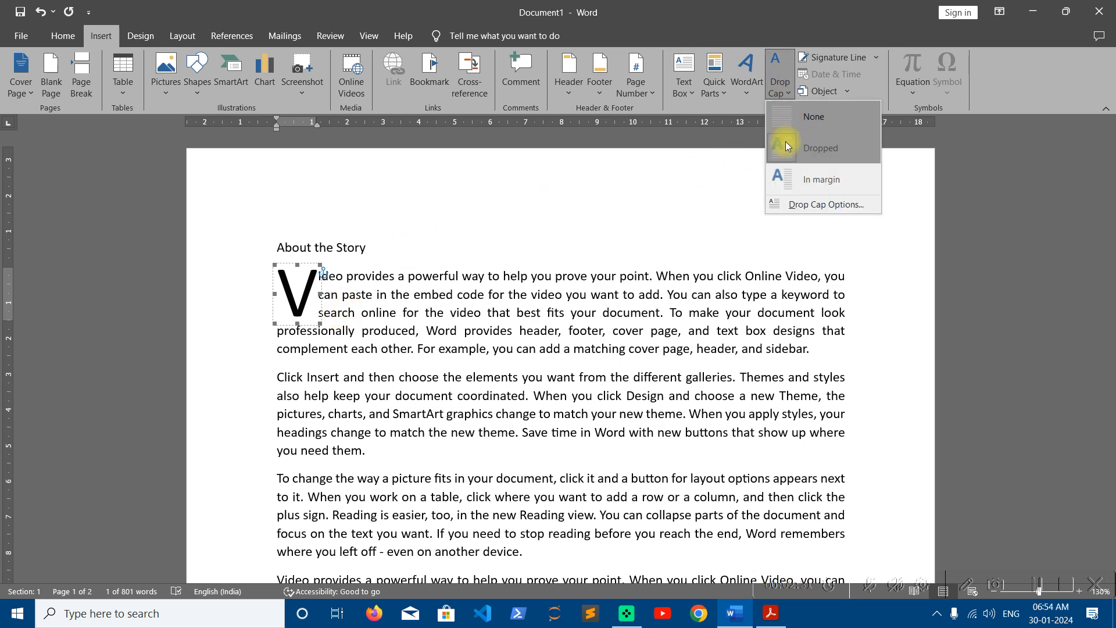
# - Set Lines to drop to 4 in Drop Cap Options for the V
pyautogui.click(792, 204)
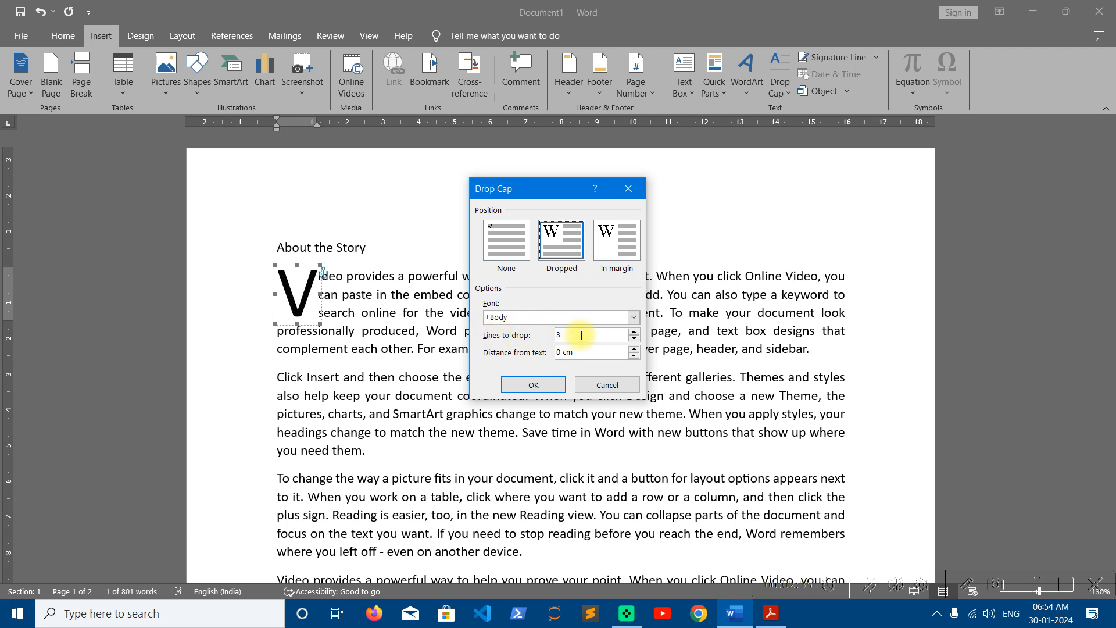
pyautogui.click(634, 331)
pyautogui.click(634, 332)
pyautogui.click(634, 331)
pyautogui.click(635, 331)
pyautogui.click(635, 331)
pyautogui.click(634, 331)
pyautogui.click(634, 331)
pyautogui.click(634, 337)
pyautogui.click(634, 337)
pyautogui.click(634, 337)
pyautogui.click(634, 337)
pyautogui.click(634, 338)
pyautogui.click(634, 339)
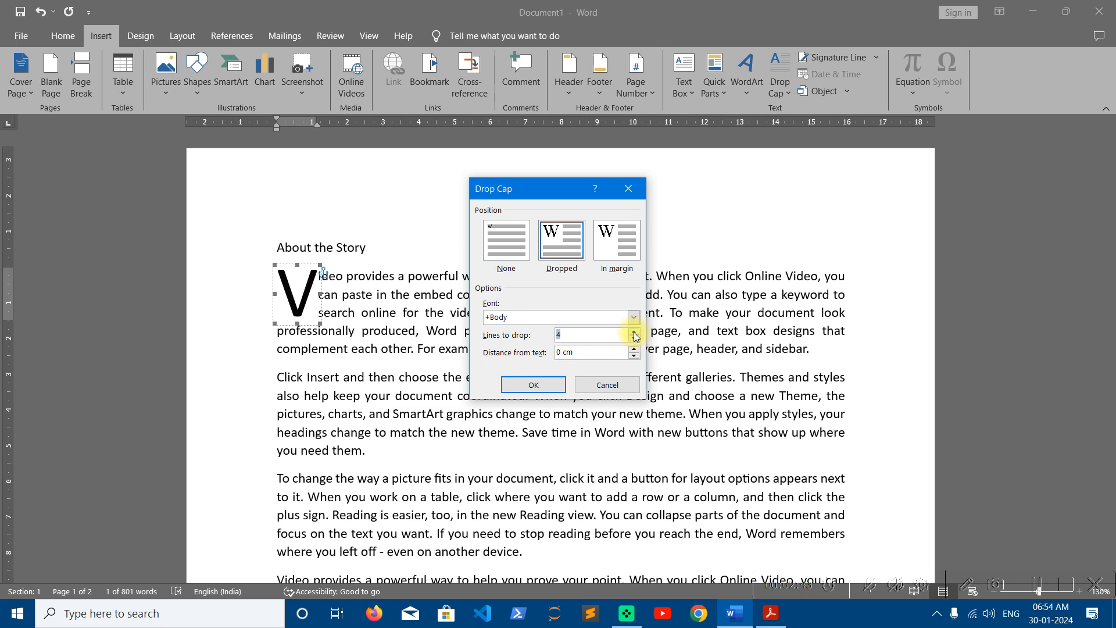
pyautogui.click(551, 384)
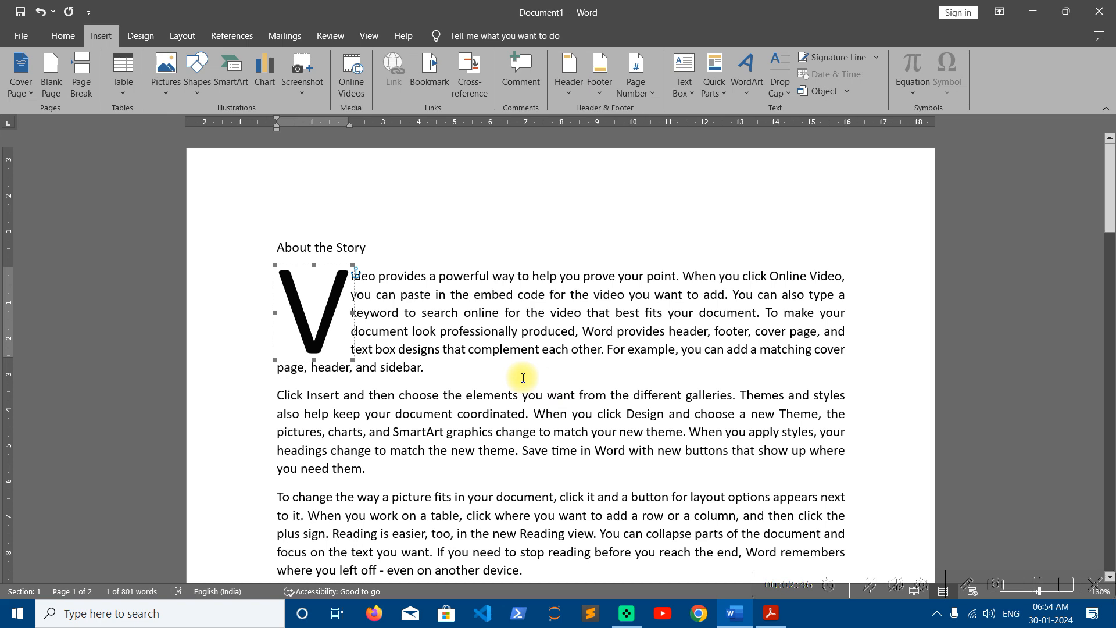
pyautogui.click(473, 348)
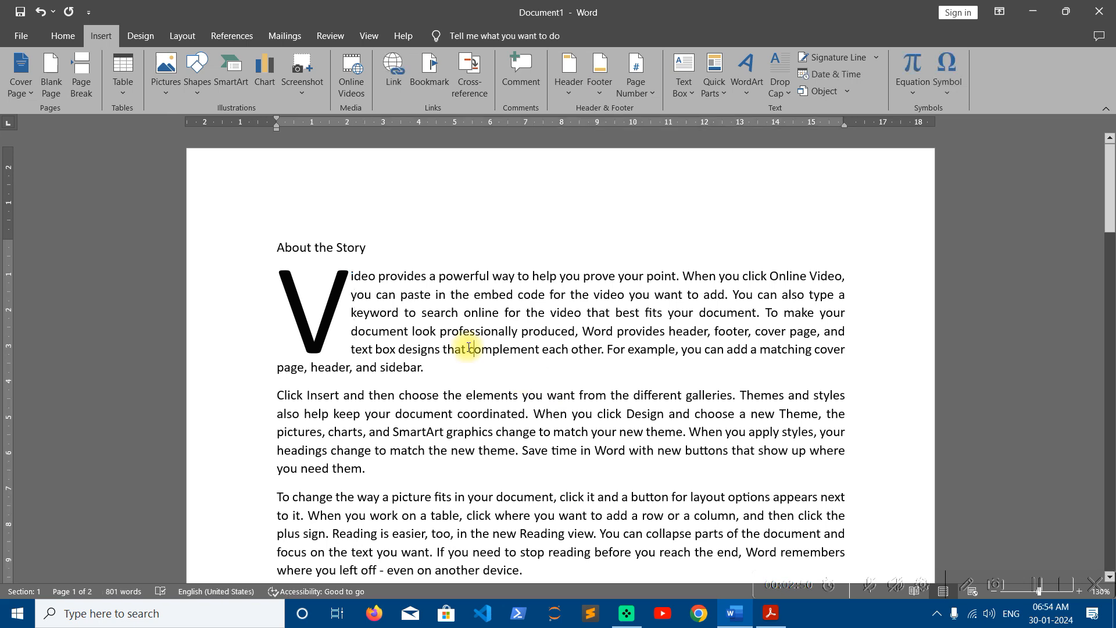
# - Remove the drop cap with None, then reapply it as Dropped
pyautogui.click(333, 303)
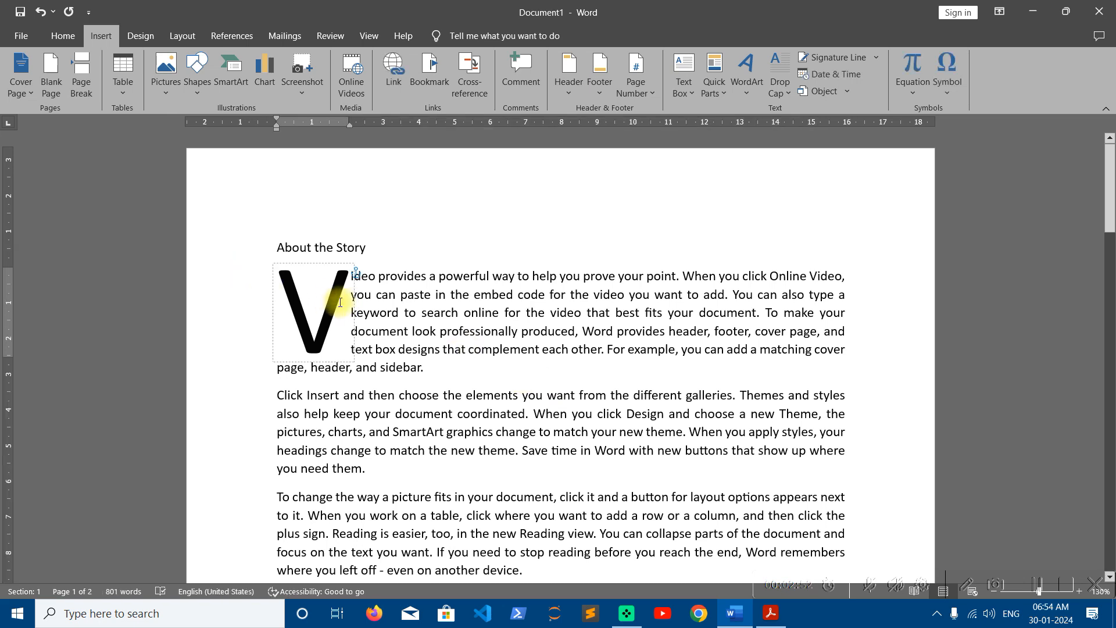
pyautogui.click(530, 301)
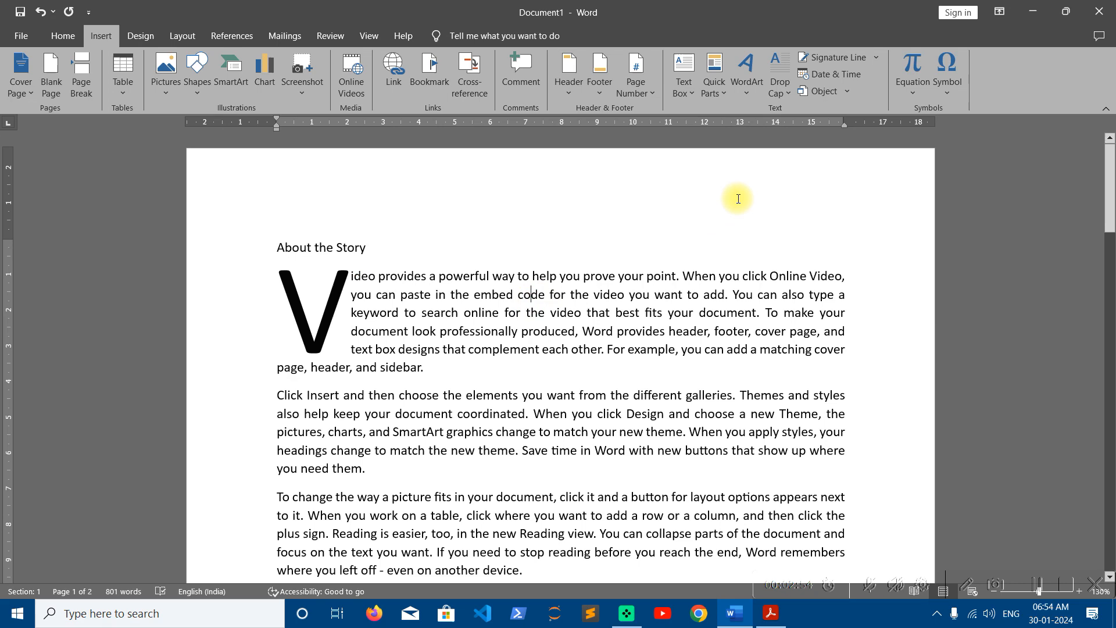
pyautogui.click(779, 88)
pyautogui.click(784, 113)
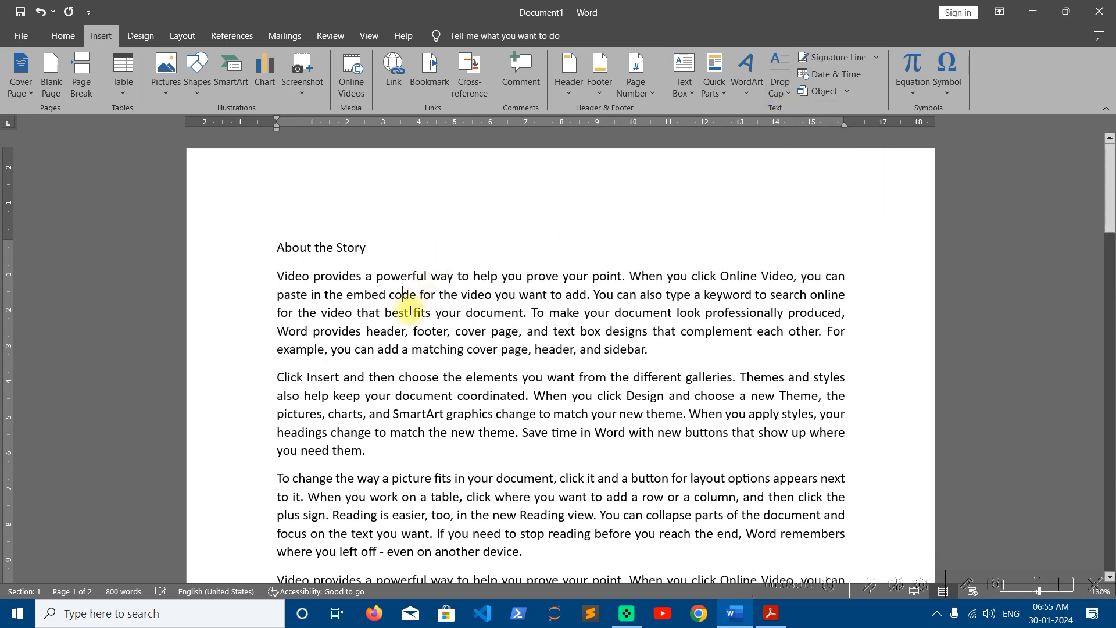
pyautogui.click(784, 89)
pyautogui.click(789, 142)
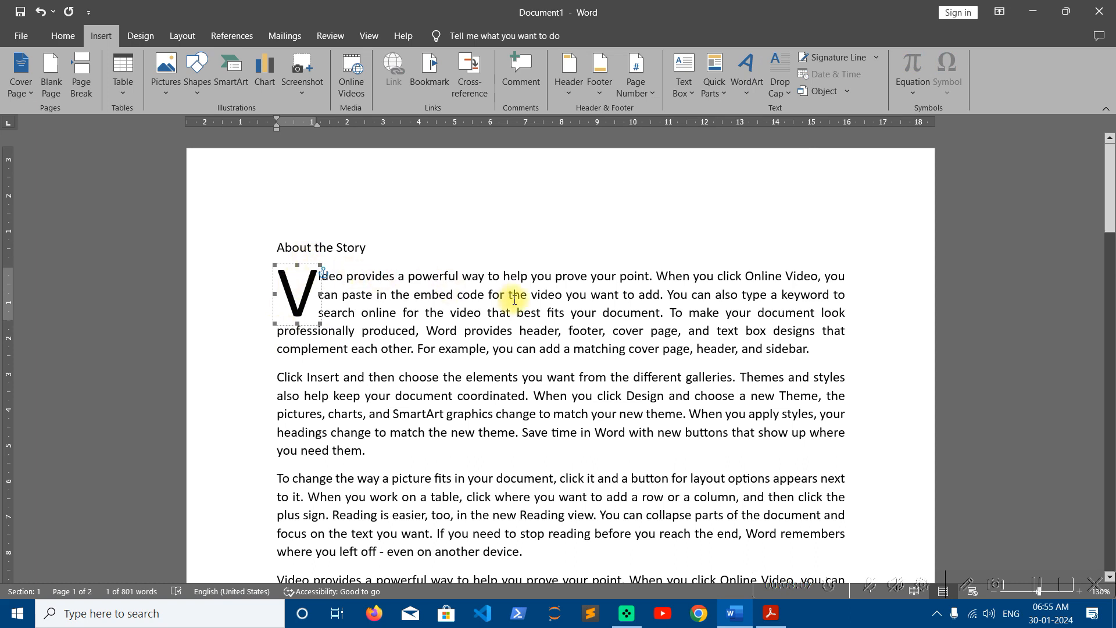
pyautogui.click(365, 296)
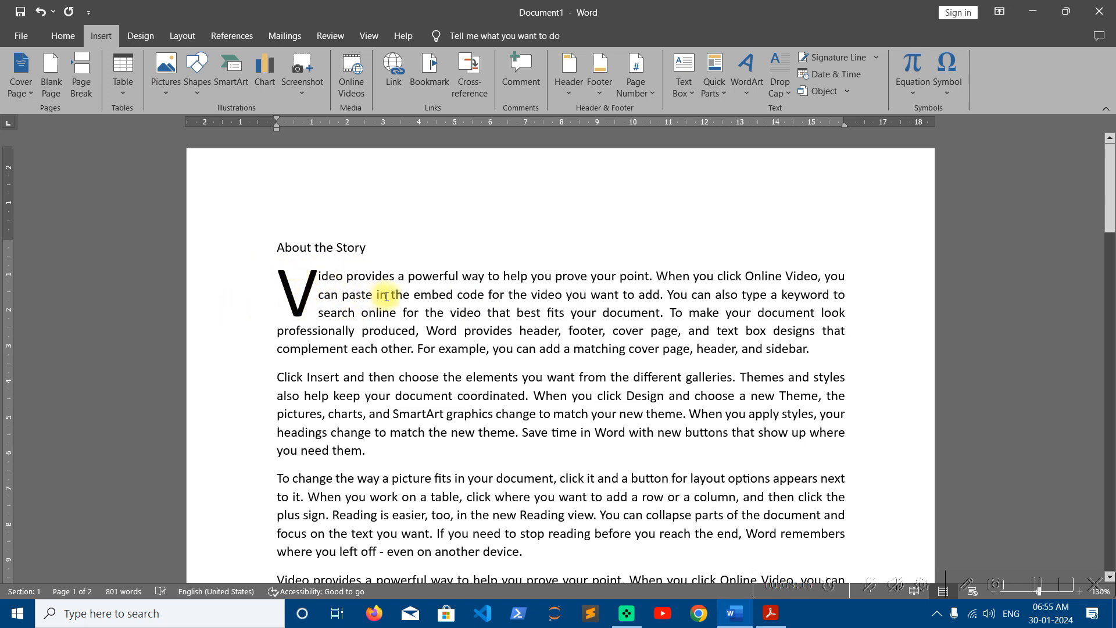
# - Try the In margin drop cap, go back to Dropped, then check Acrobat's topic list and minimize it
pyautogui.click(776, 90)
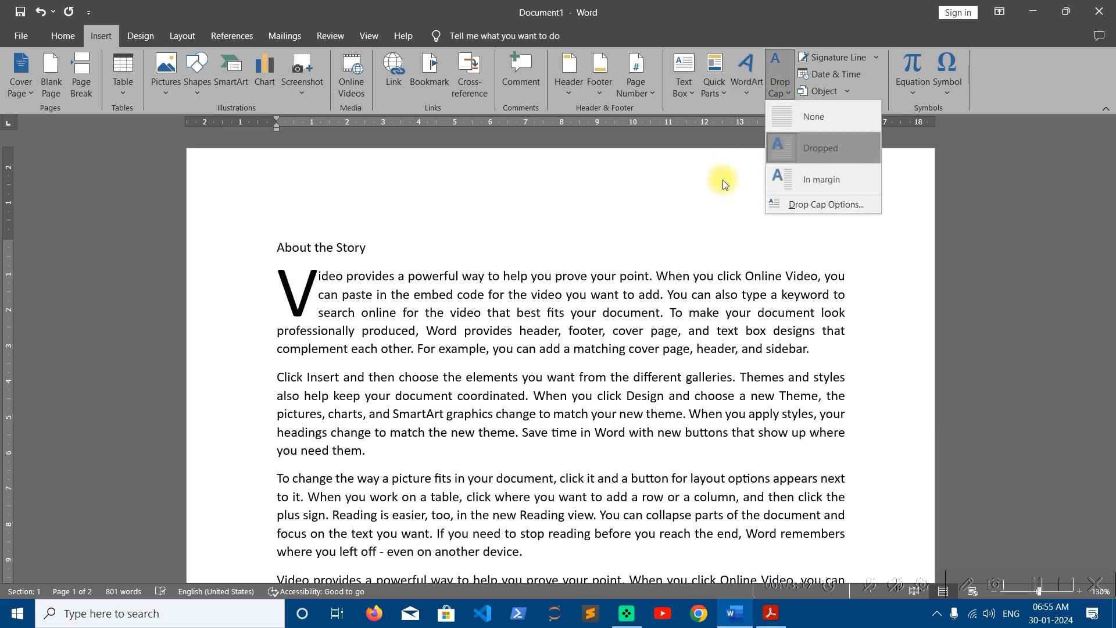
pyautogui.click(778, 179)
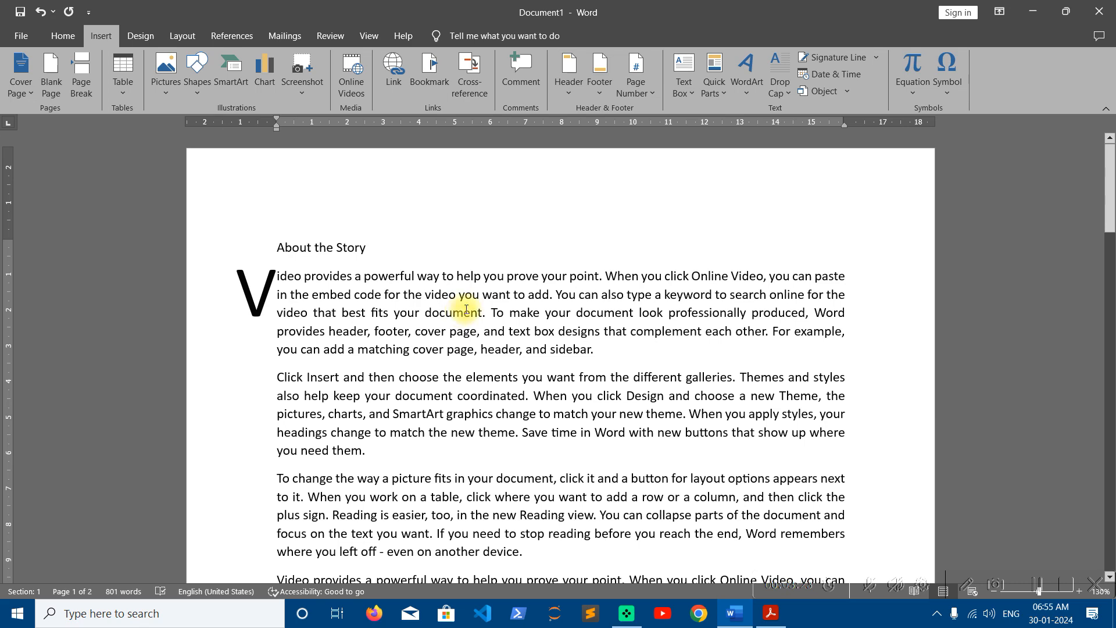
pyautogui.click(779, 82)
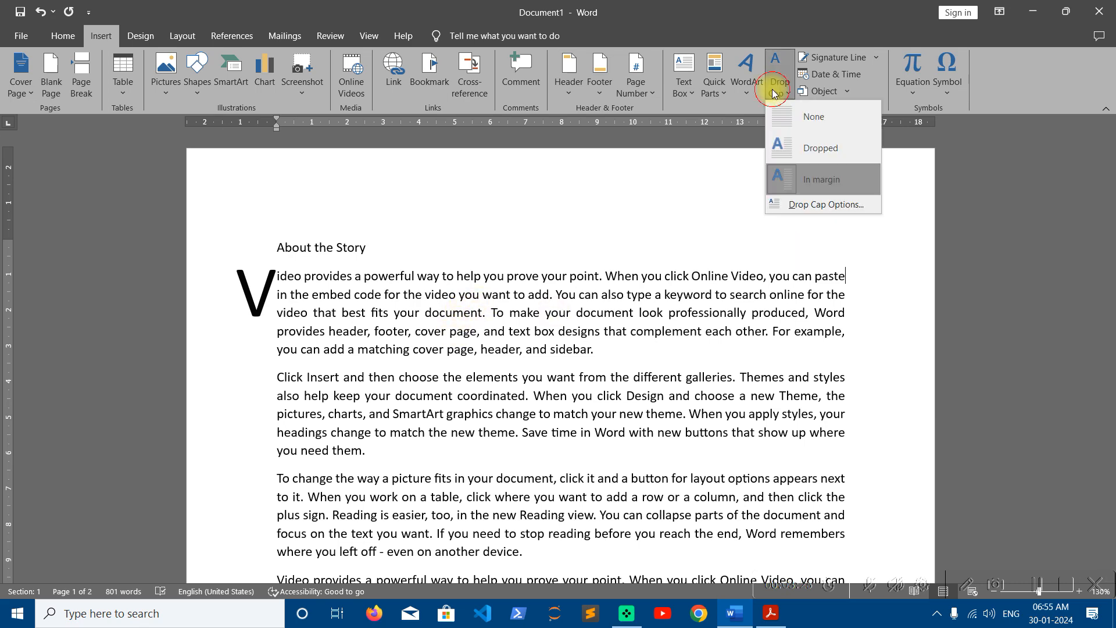
pyautogui.click(779, 145)
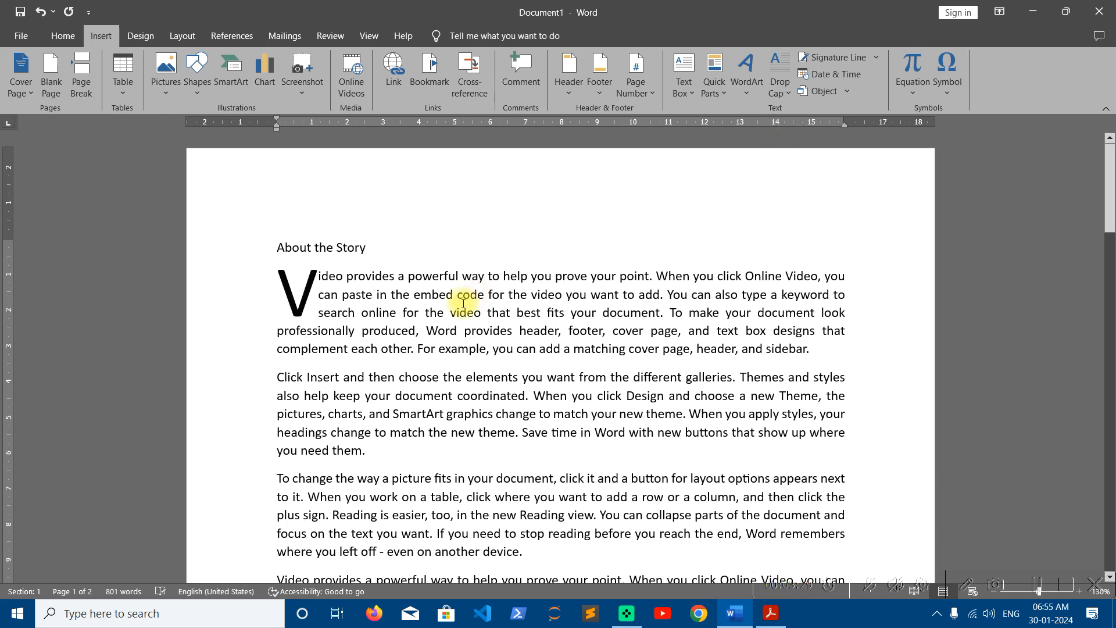
pyautogui.click(780, 84)
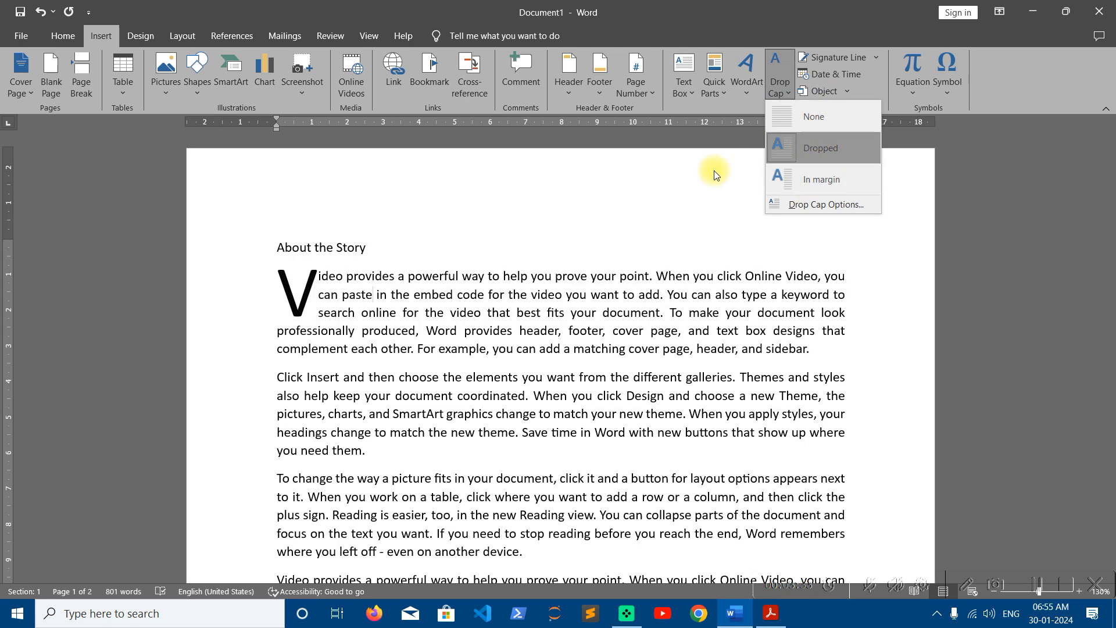
pyautogui.click(553, 304)
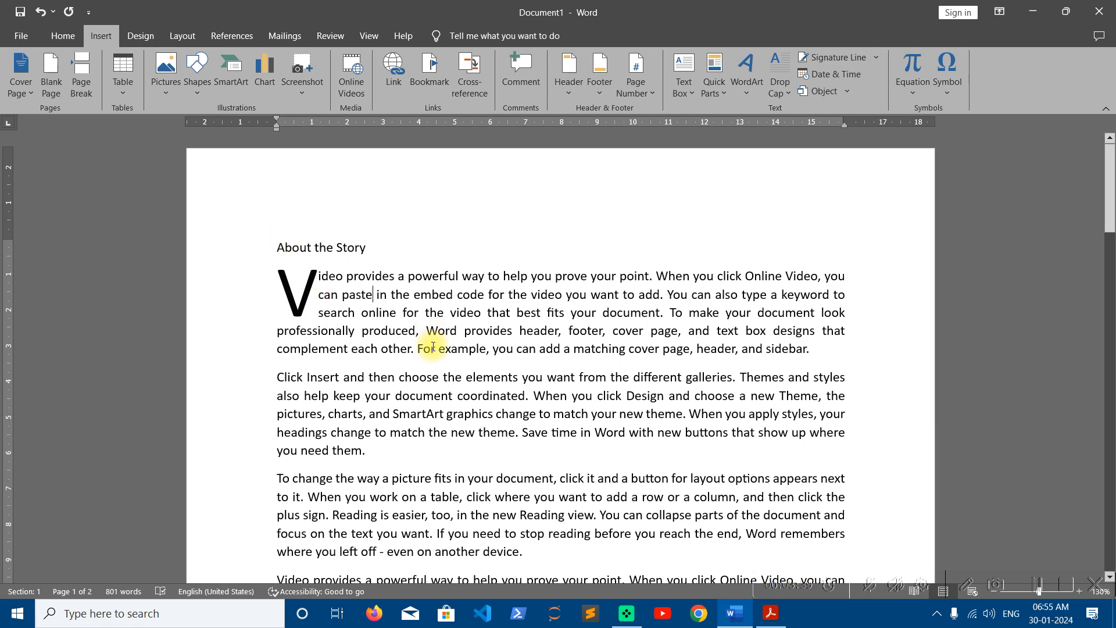
pyautogui.click(756, 616)
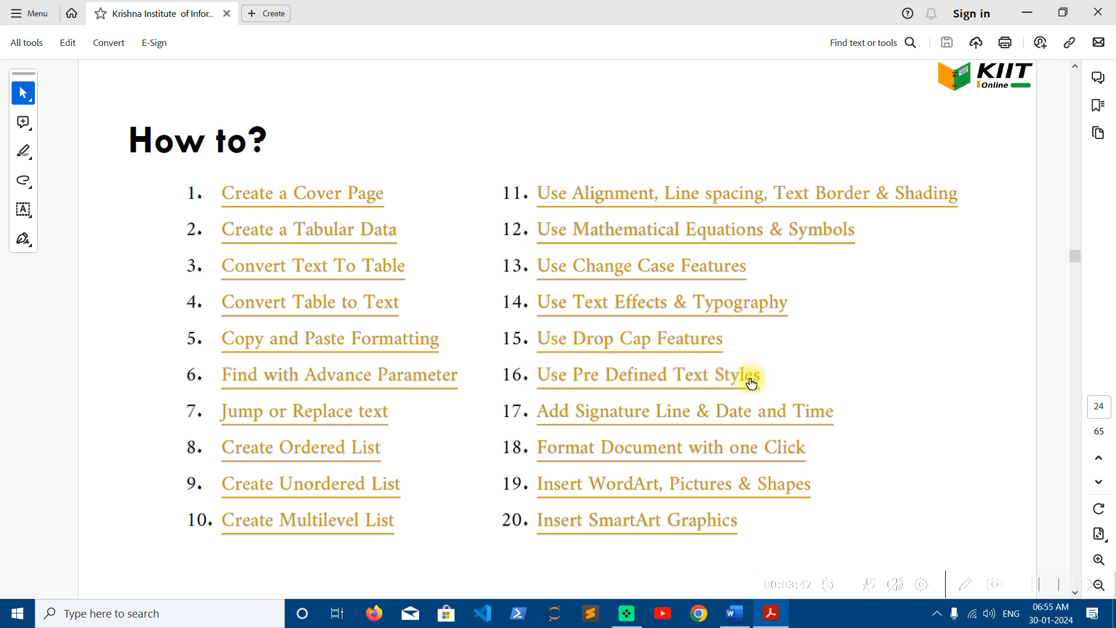
pyautogui.click(1016, 9)
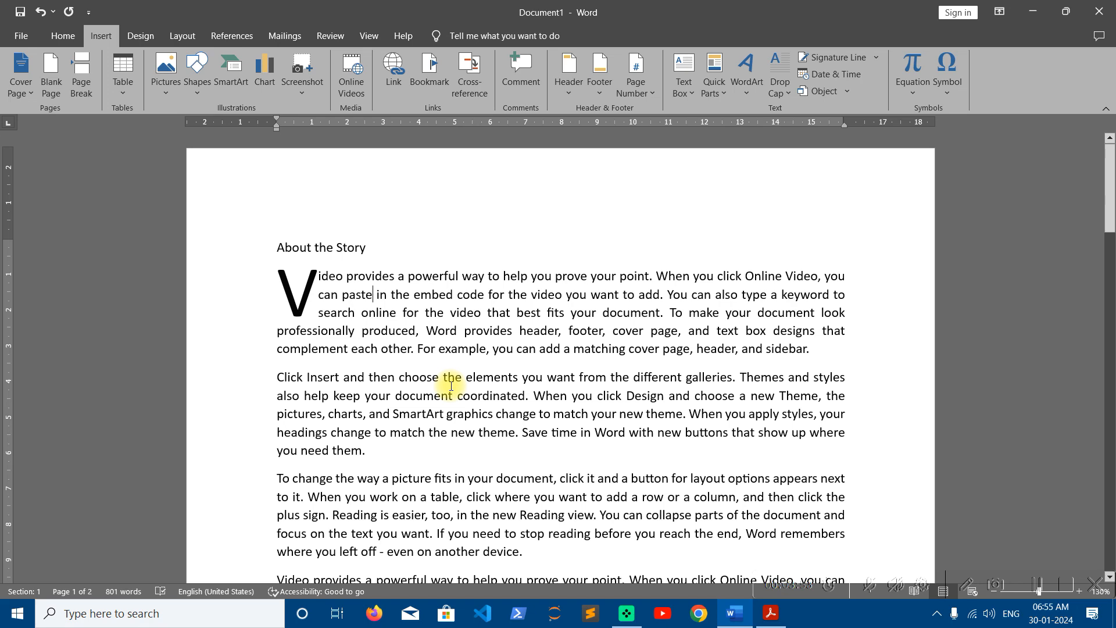
# - Overwrite the 'About the Story' line with the title 'Chapter 1 | The Kite Maker'
pyautogui.click(57, 42)
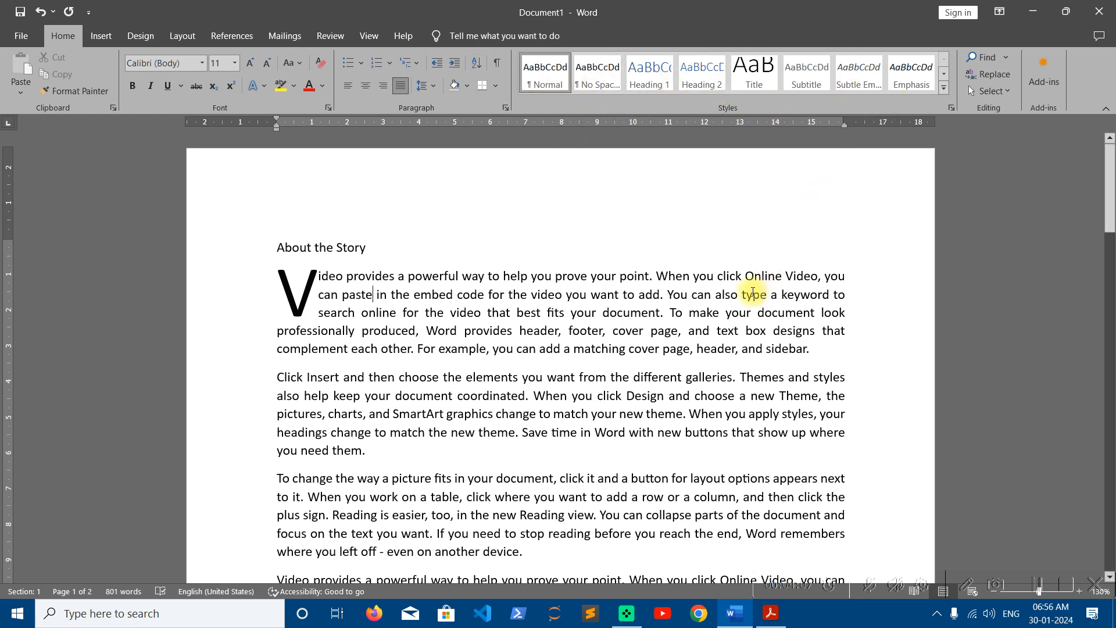
pyautogui.scroll(-1, 453, 376)
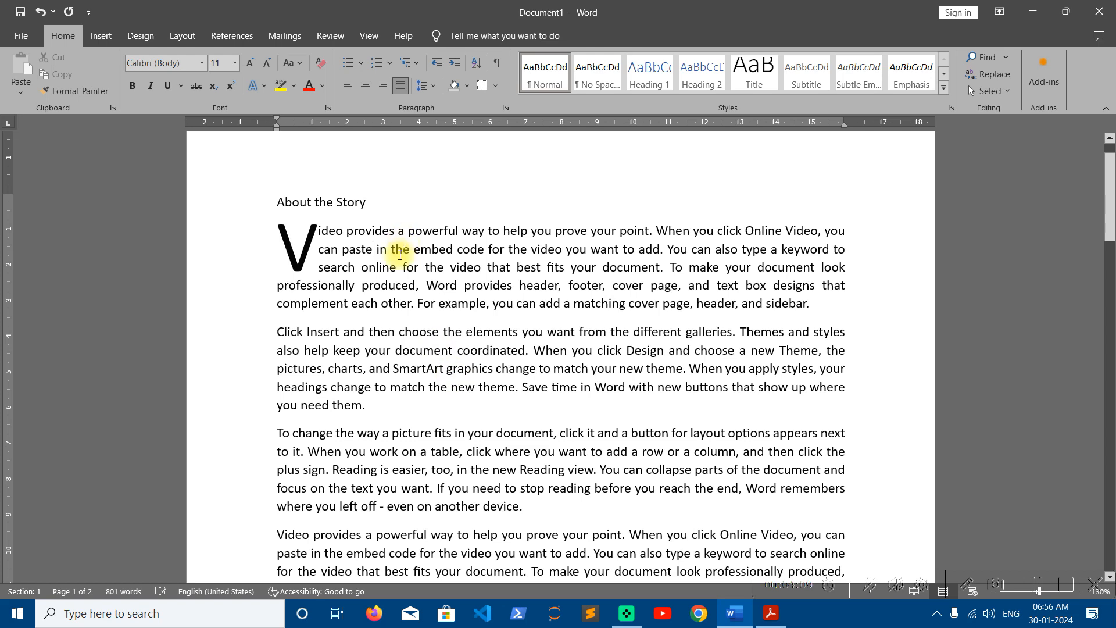
pyautogui.scroll(1, 354, 250)
pyautogui.moveTo(382, 240); pyautogui.dragTo(218, 240)
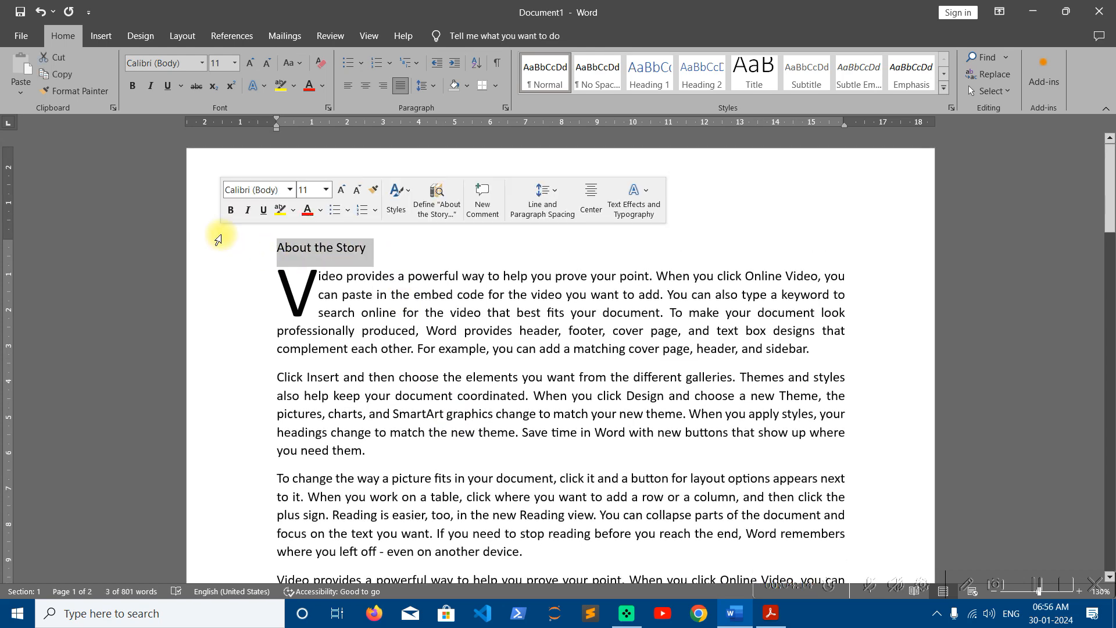
pyautogui.write('chapter')
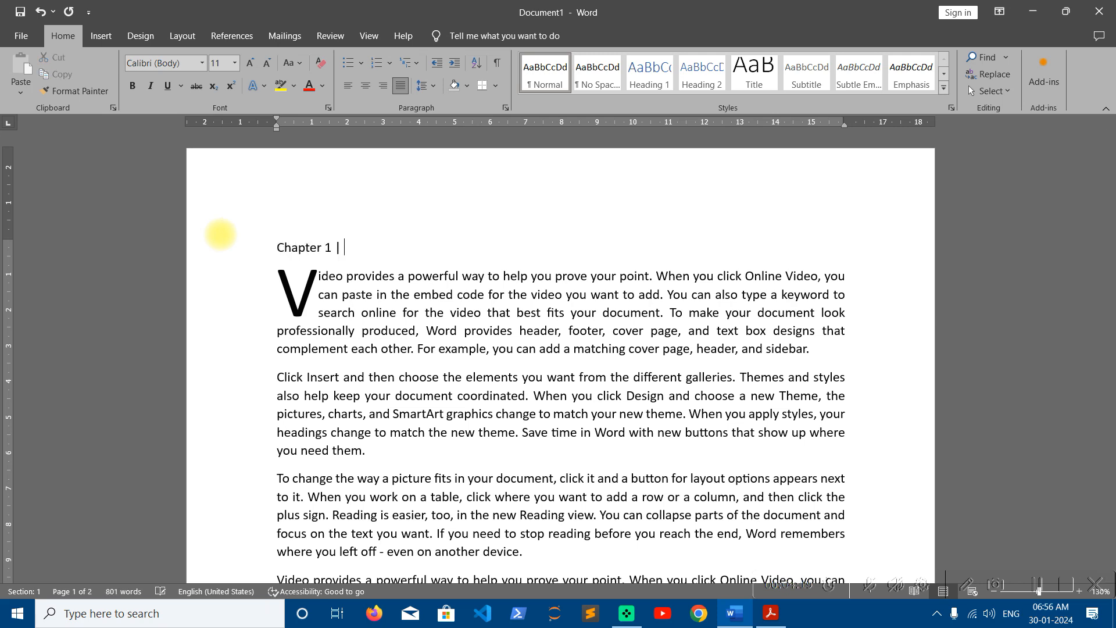
pyautogui.write(' 1 | The ke')
pyautogui.press('BackSpace')
pyautogui.write('ite Maker')
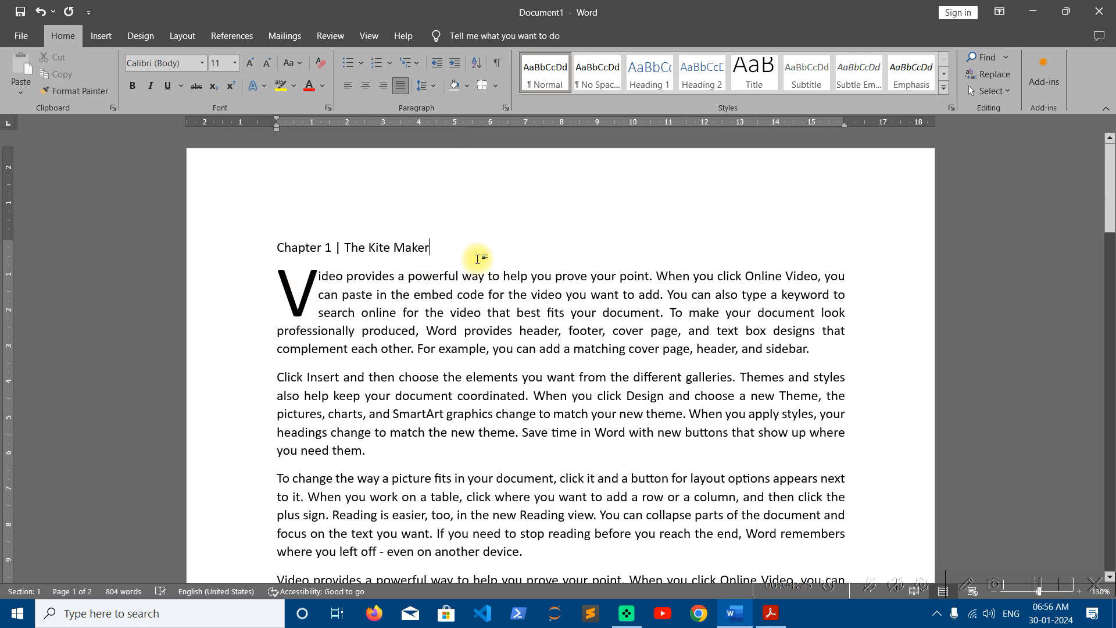
# - Give the Chapter 1 heading the Title style, bold, right alignment and a bottom border
pyautogui.tripleClick(364, 234)
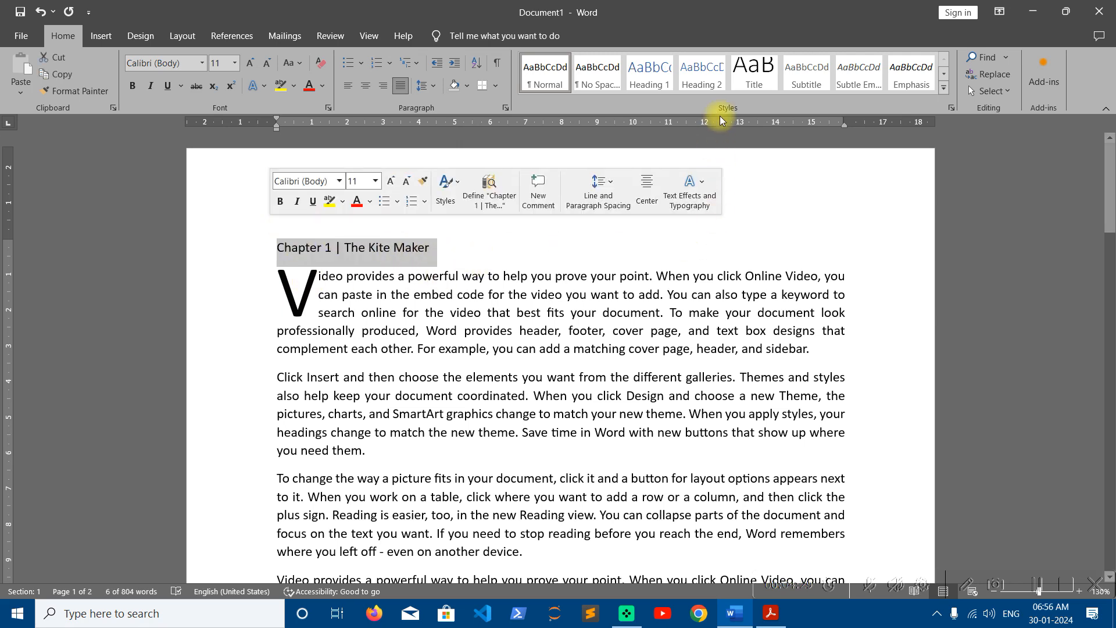
pyautogui.click(763, 79)
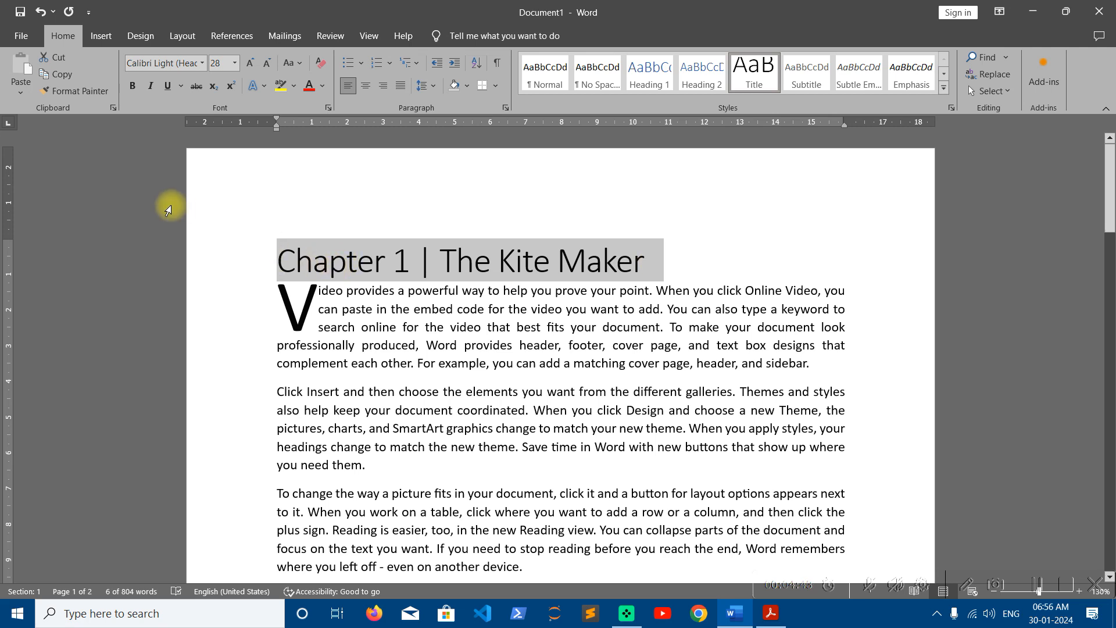
pyautogui.click(134, 87)
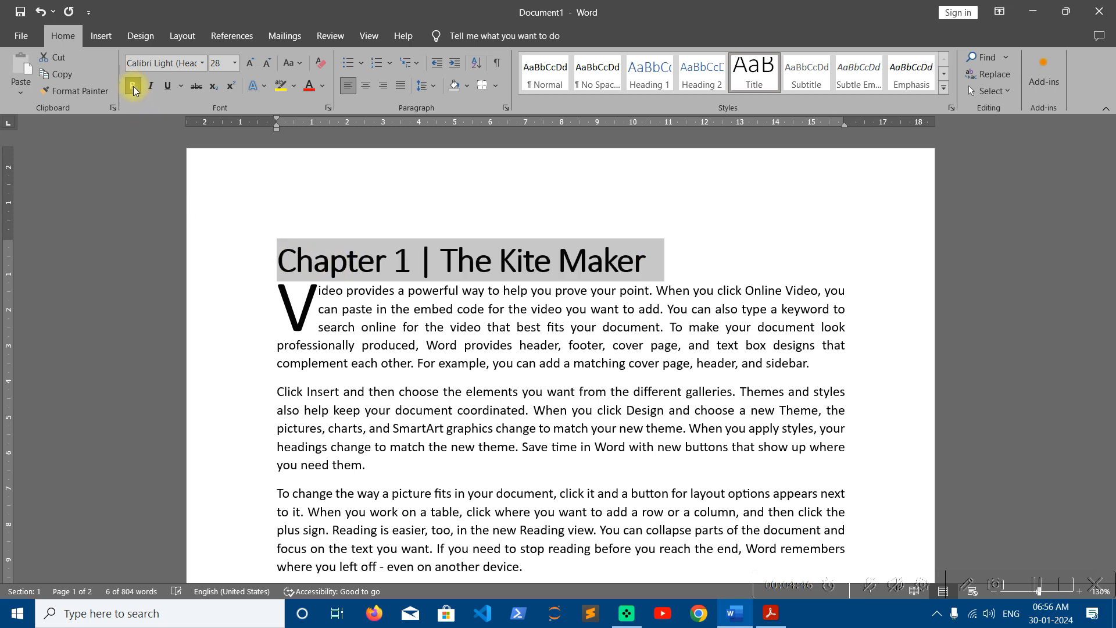
pyautogui.click(383, 93)
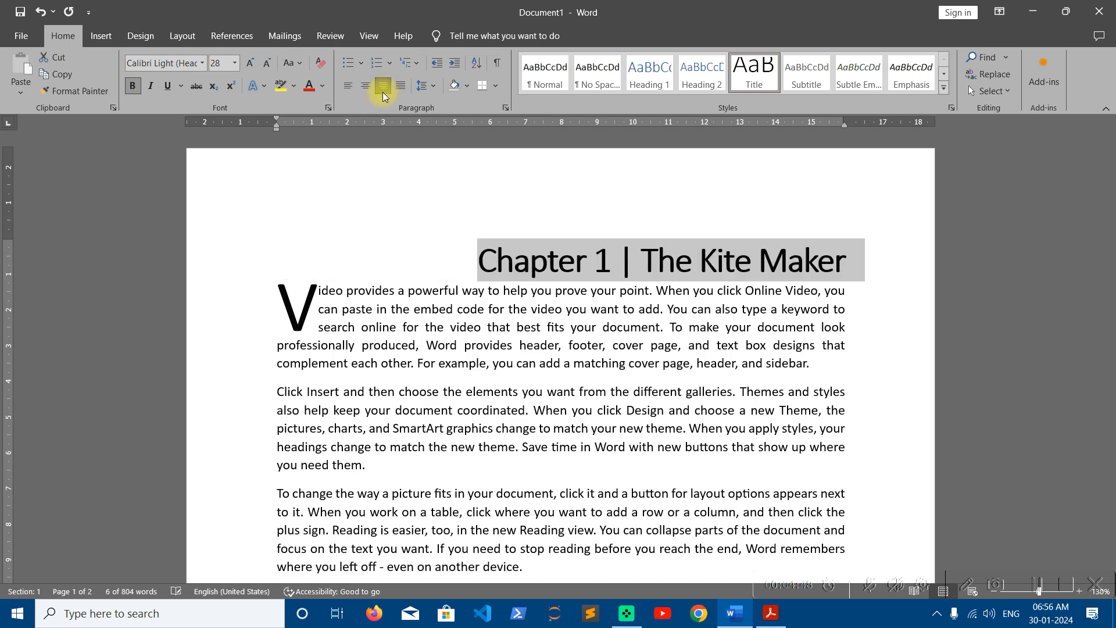
pyautogui.click(497, 87)
pyautogui.click(498, 116)
pyautogui.click(536, 337)
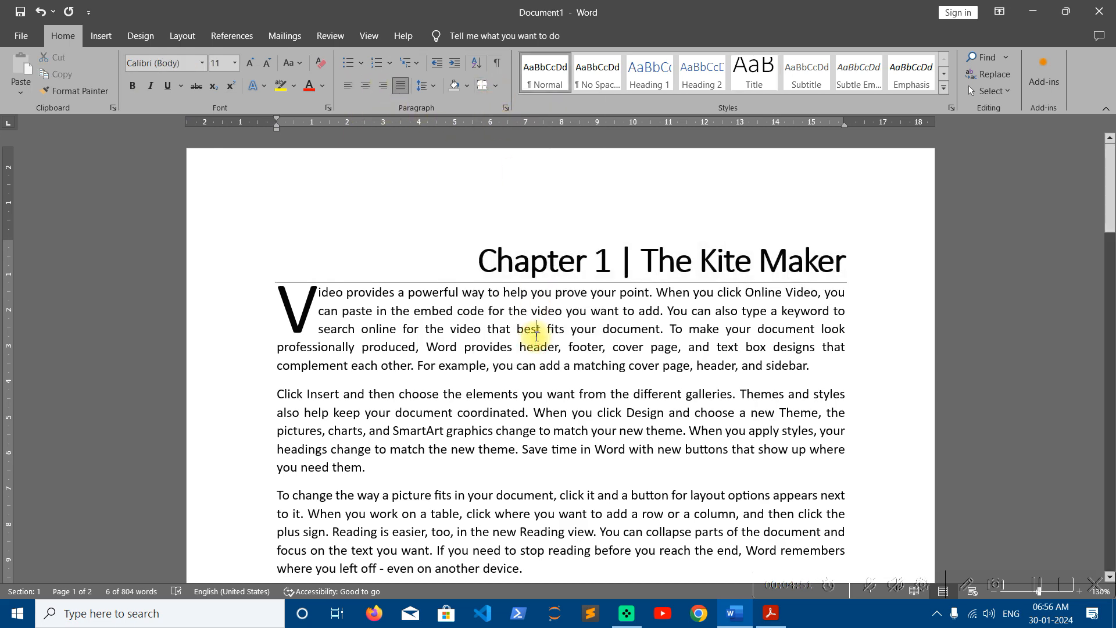
pyautogui.click(734, 266)
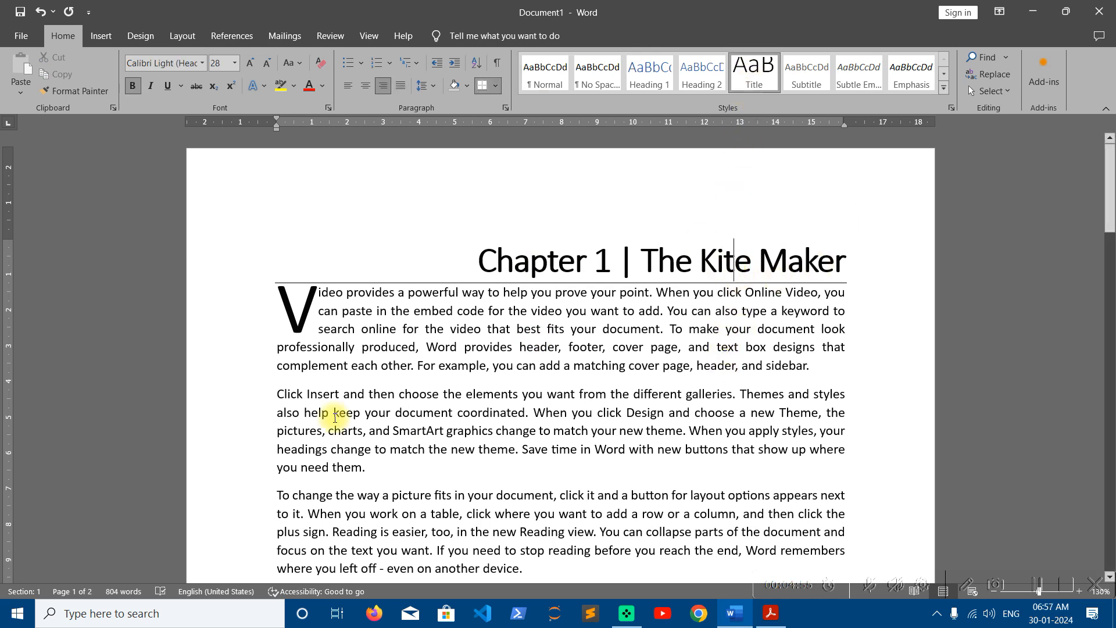
# - Add an 'About the Story' line above the To change paragraph and style it Heading 1
pyautogui.click(281, 496)
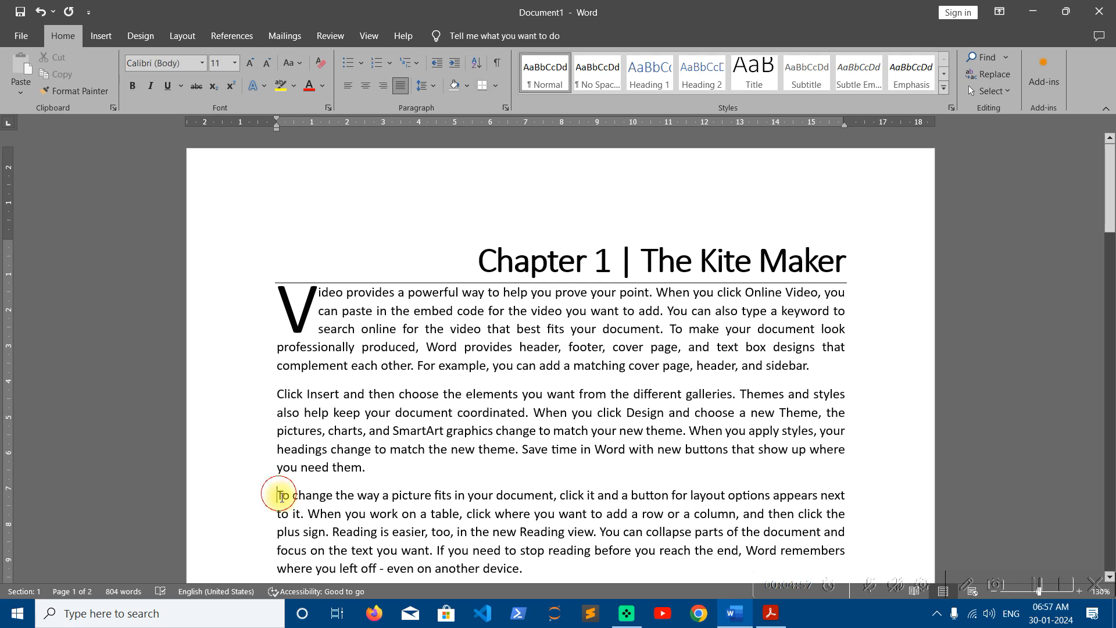
pyautogui.press('Return')
pyautogui.write('About the Srtouy')
pyautogui.press('BackSpace')
pyautogui.press('BackSpace')
pyautogui.press('BackSpace')
pyautogui.press('BackSpace')
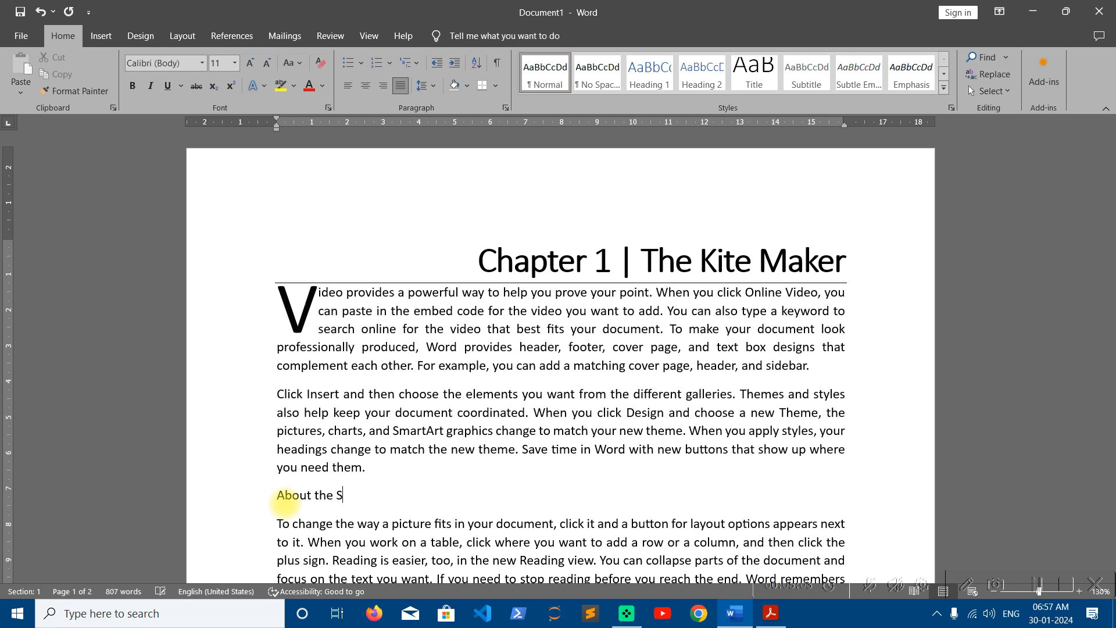
pyautogui.write('ory')
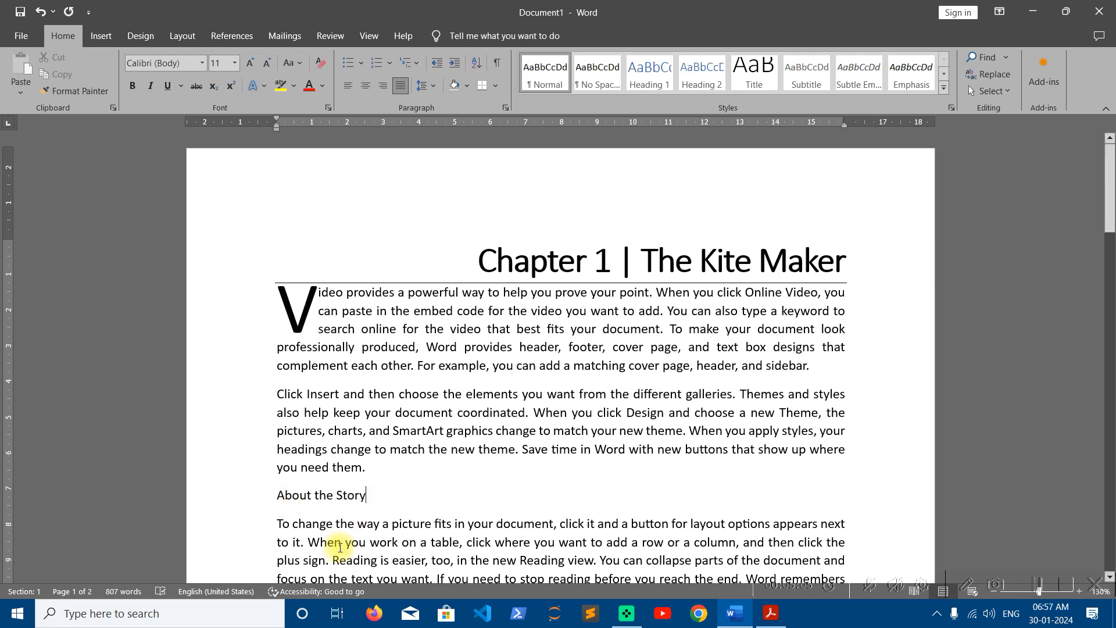
pyautogui.scroll(-2, 284, 494)
pyautogui.click(388, 406)
pyautogui.click(264, 405)
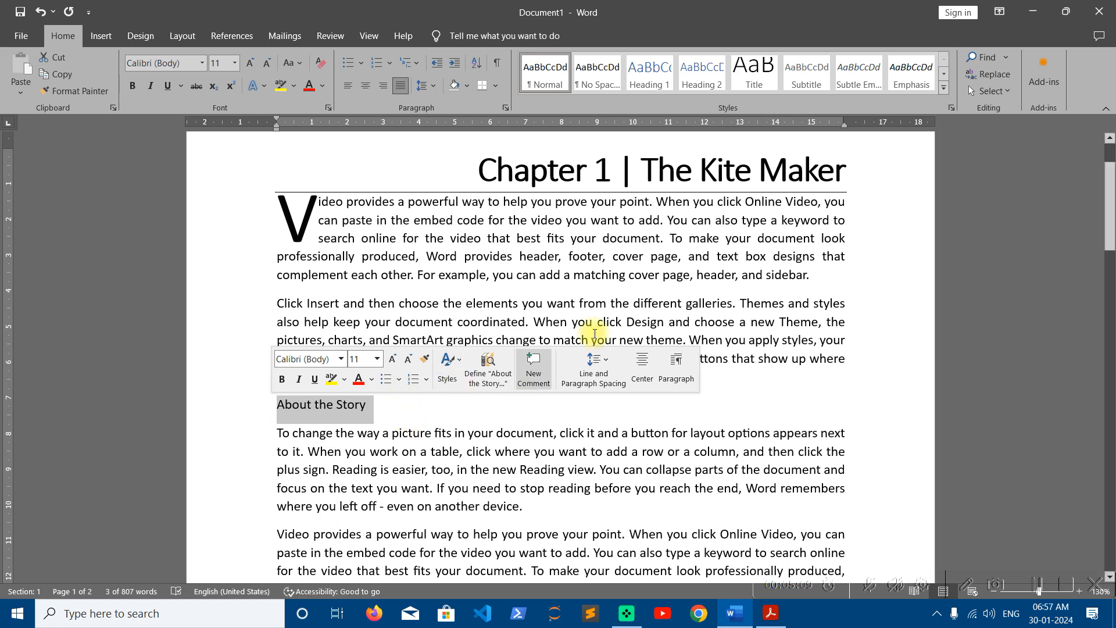
pyautogui.click(652, 75)
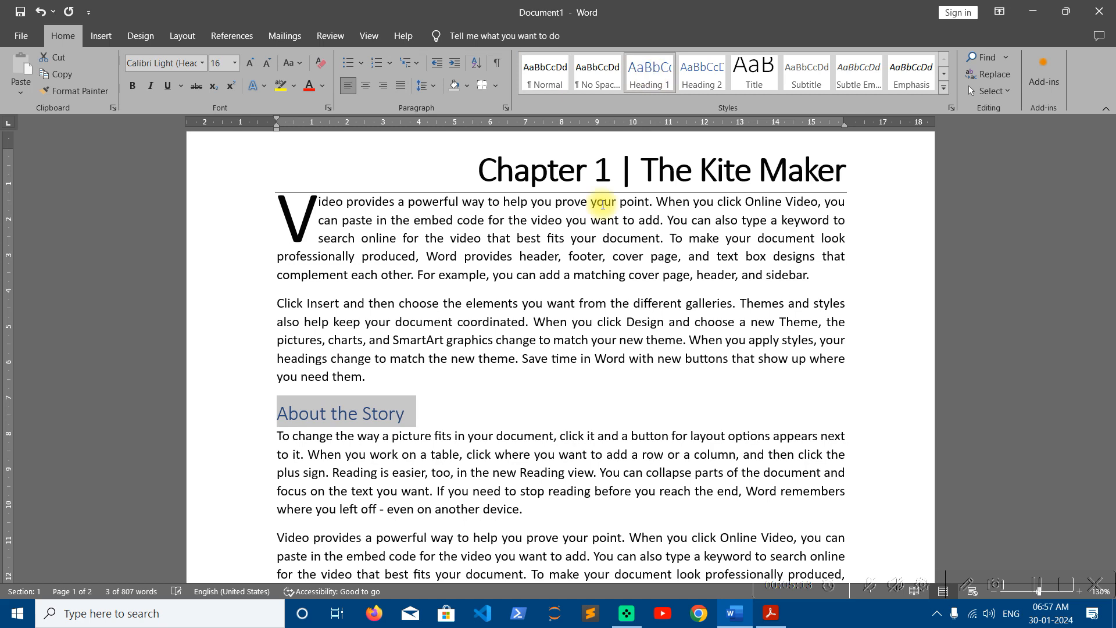
pyautogui.click(420, 454)
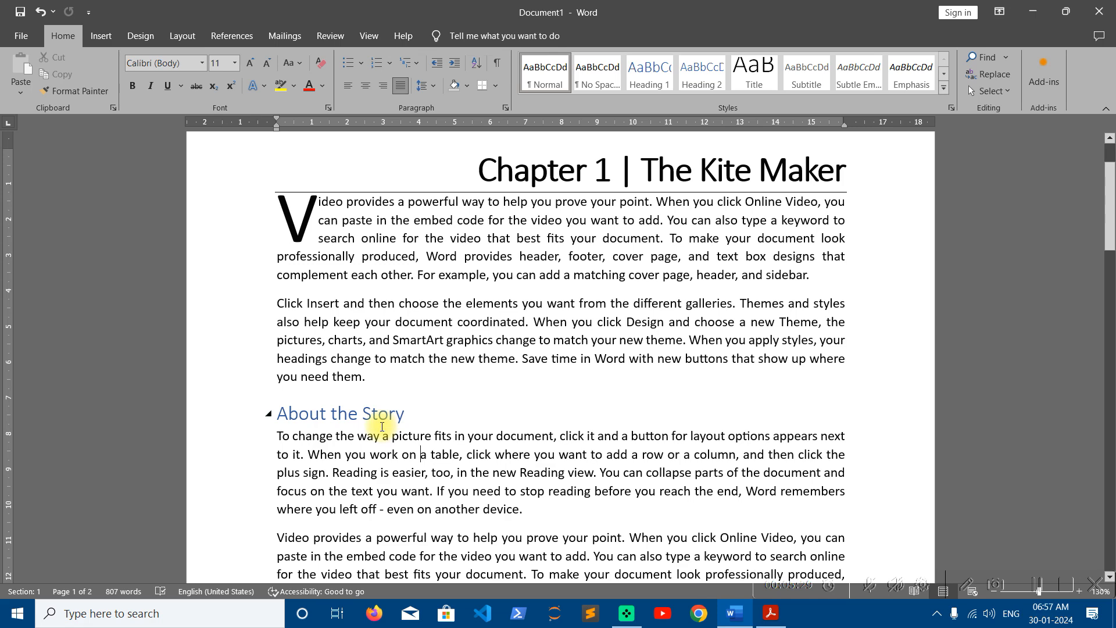
# - Collapse and expand the About the Story section using its heading triangle
pyautogui.click(269, 413)
pyautogui.click(269, 414)
pyautogui.click(268, 414)
pyautogui.click(269, 414)
pyautogui.click(268, 414)
pyautogui.click(269, 414)
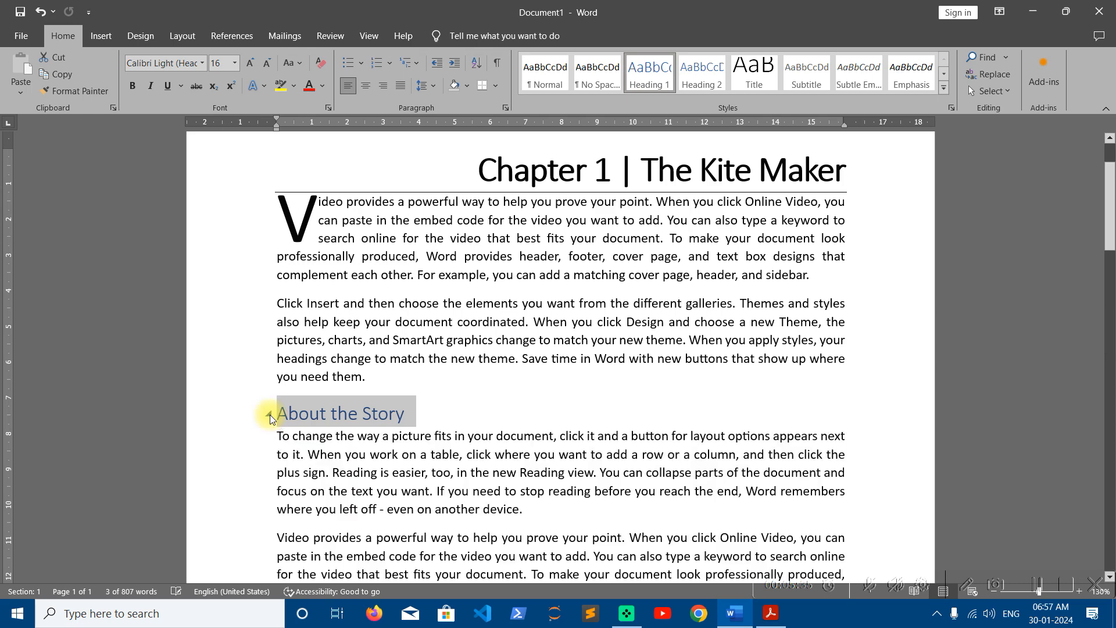
pyautogui.click(269, 414)
pyautogui.click(269, 414)
pyautogui.scroll(-1, 376, 463)
pyautogui.scroll(-2, 376, 463)
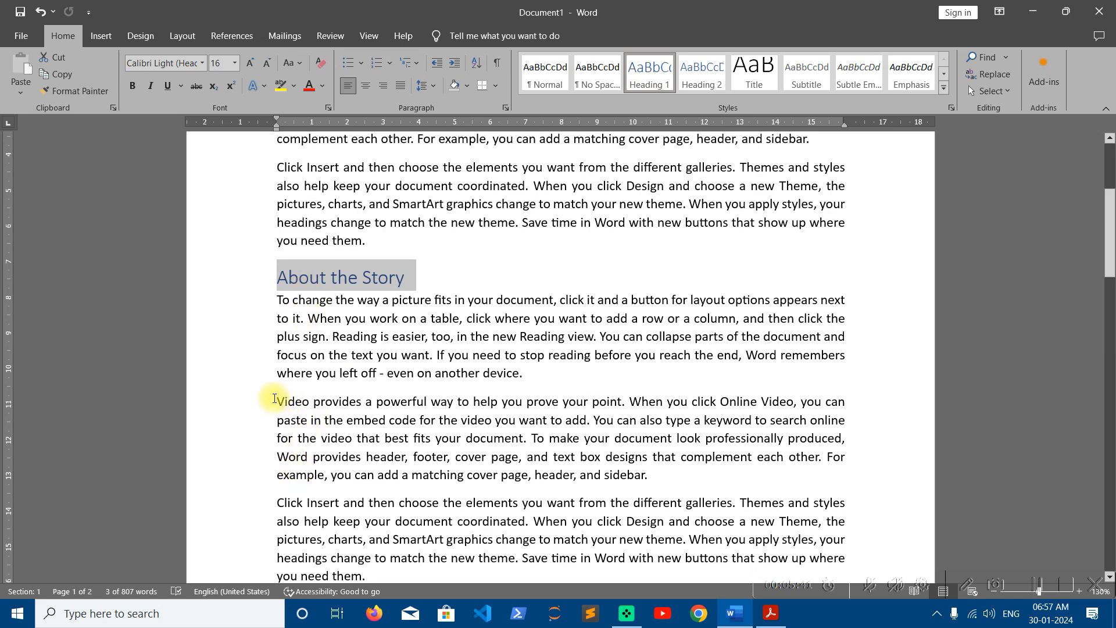
# - Add a 'Part-1' line above the Video paragraph and make it Heading 2
pyautogui.click(274, 400)
pyautogui.press('Return')
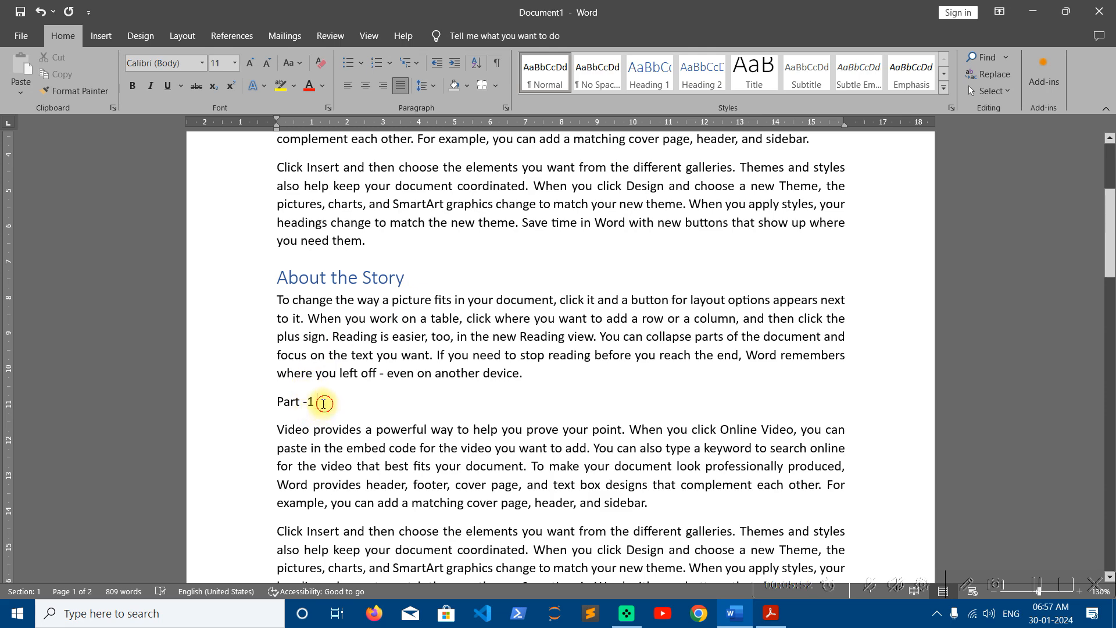
pyautogui.moveTo(319, 401); pyautogui.dragTo(267, 401)
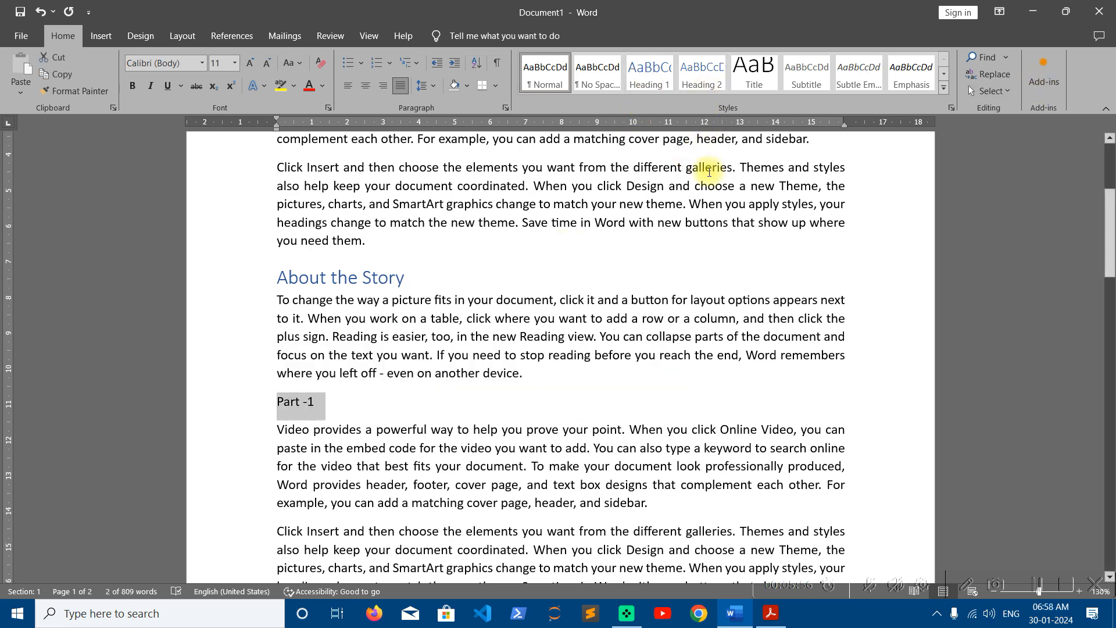
pyautogui.click(710, 74)
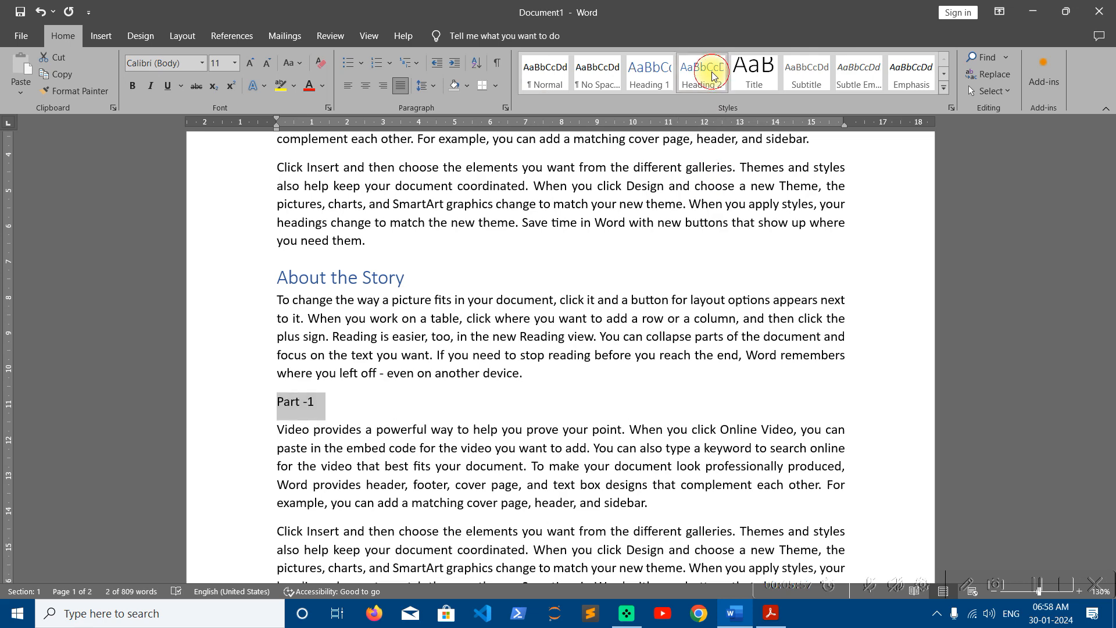
# - Add a Heading 2 'Part- 2' line above the Click Insert paragraph
pyautogui.scroll(-3, 363, 392)
pyautogui.click(276, 388)
pyautogui.press('Return')
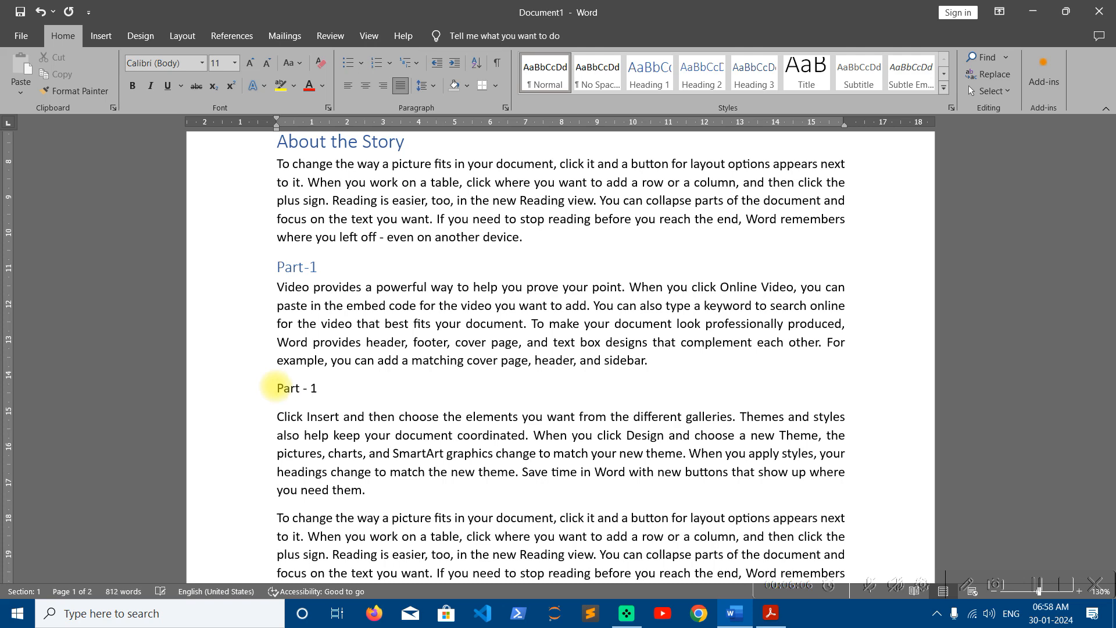
pyautogui.scroll(2, 407, 290)
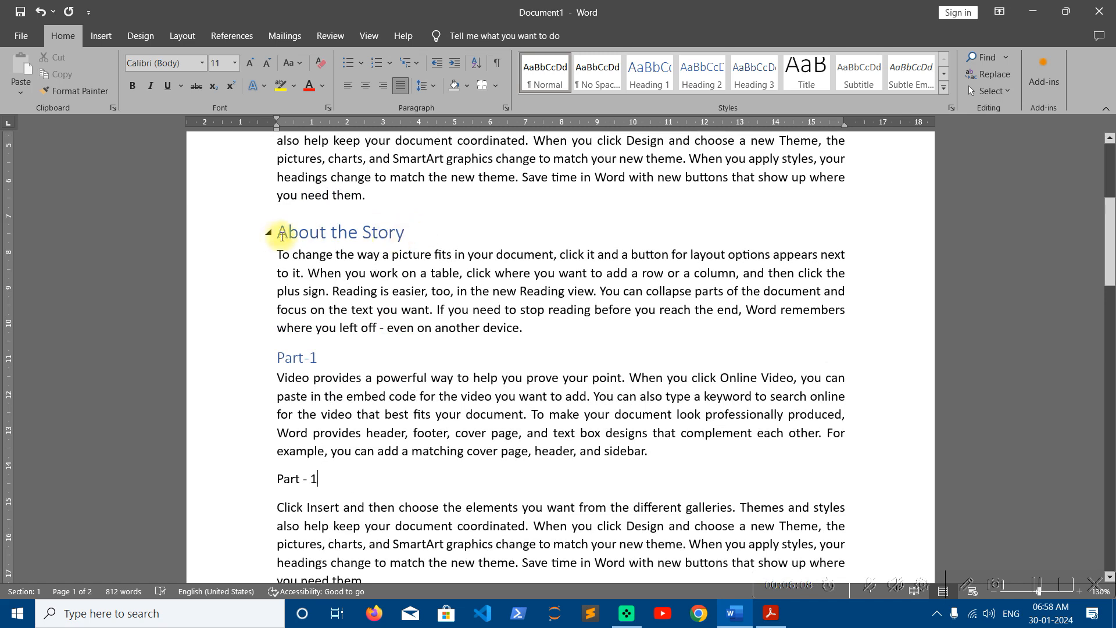
pyautogui.moveTo(326, 477); pyautogui.dragTo(273, 484)
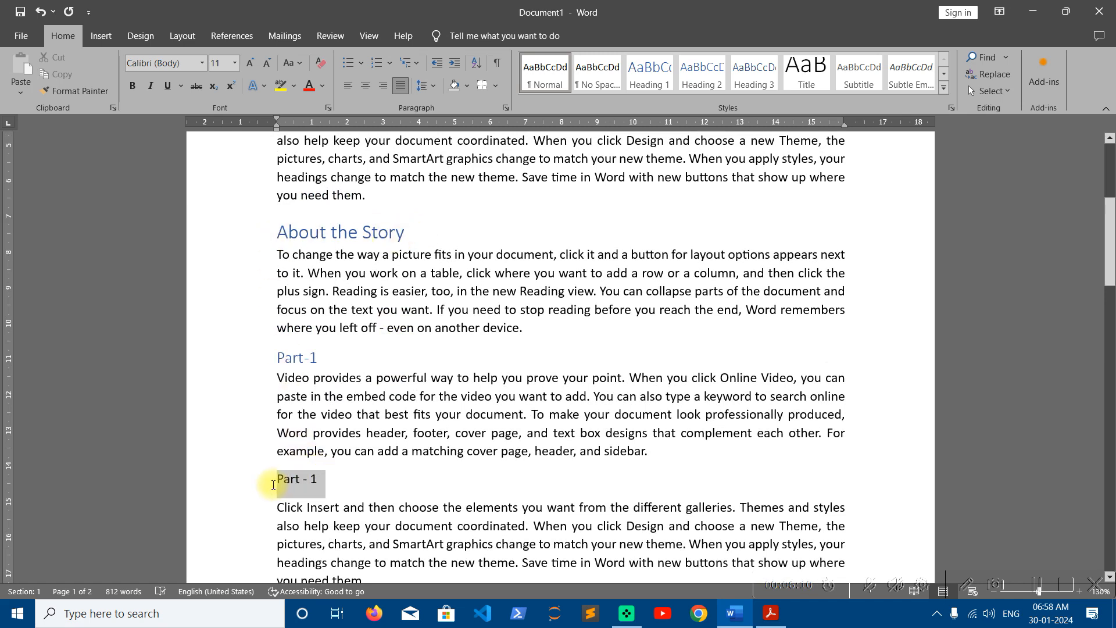
pyautogui.click(701, 72)
pyautogui.click(361, 480)
pyautogui.scroll(-1, 359, 477)
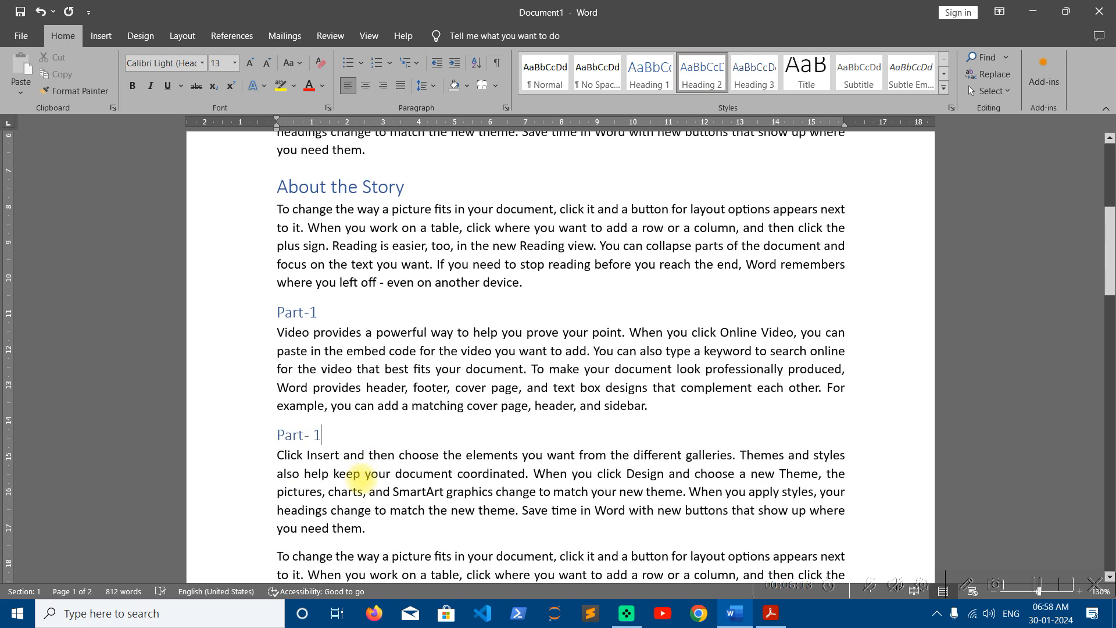
pyautogui.press('BackSpace')
pyautogui.write('2')
pyautogui.scroll(-2, 320, 438)
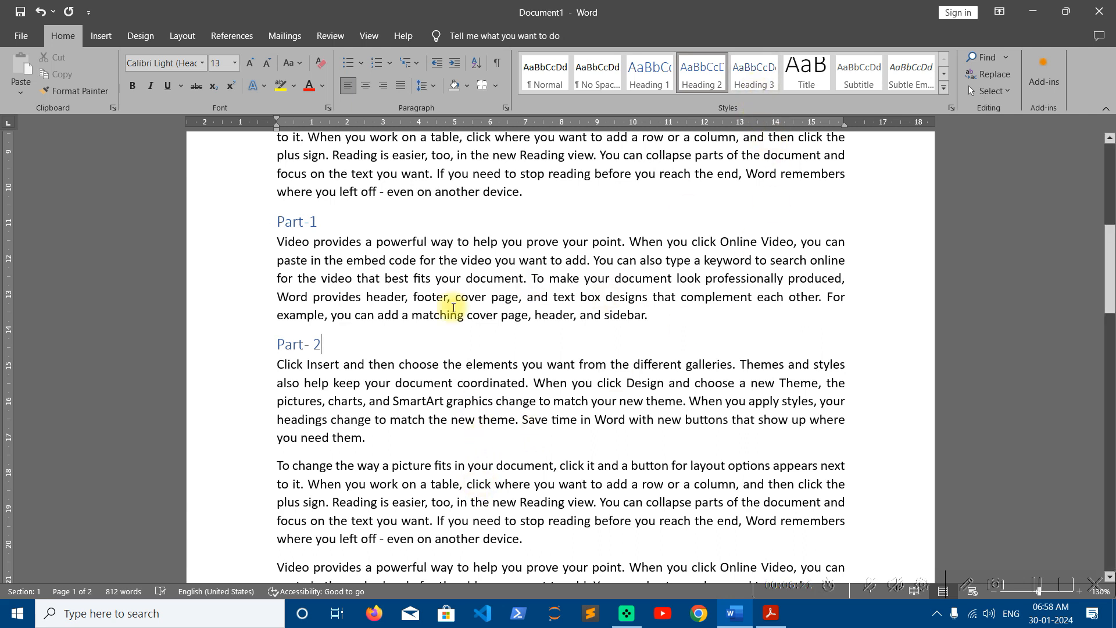
pyautogui.scroll(2, 453, 310)
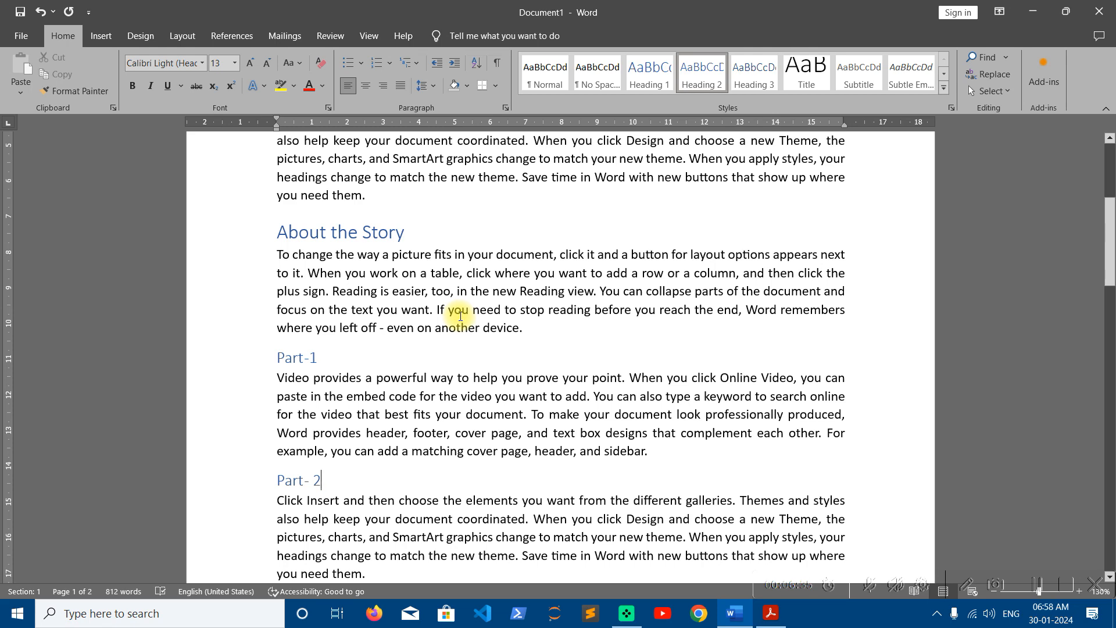
pyautogui.scroll(-1, 461, 316)
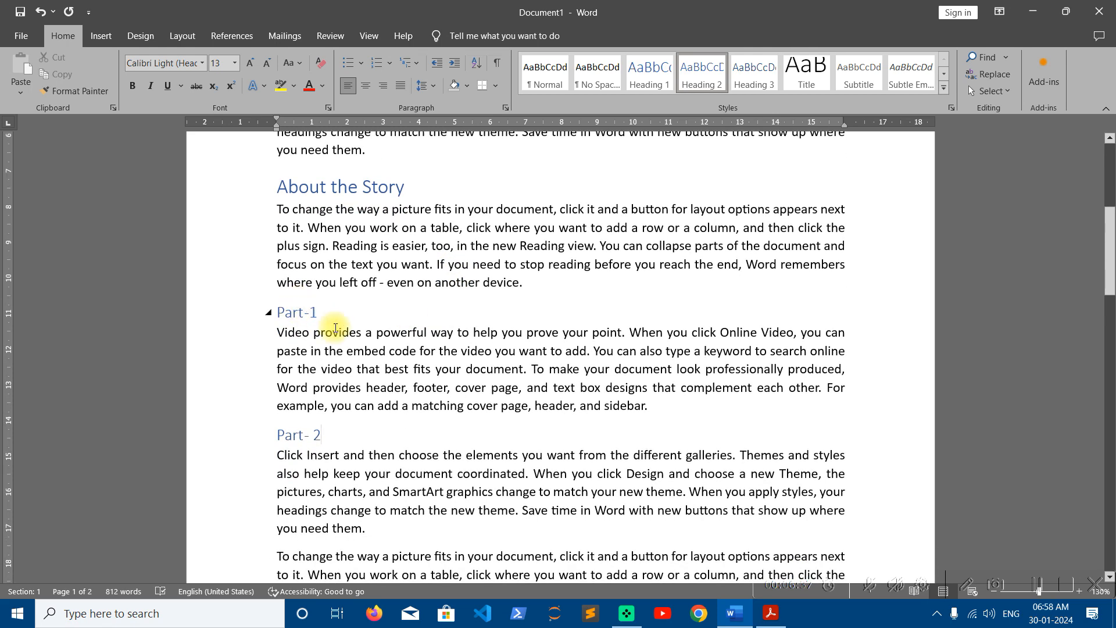
pyautogui.moveTo(300, 438)
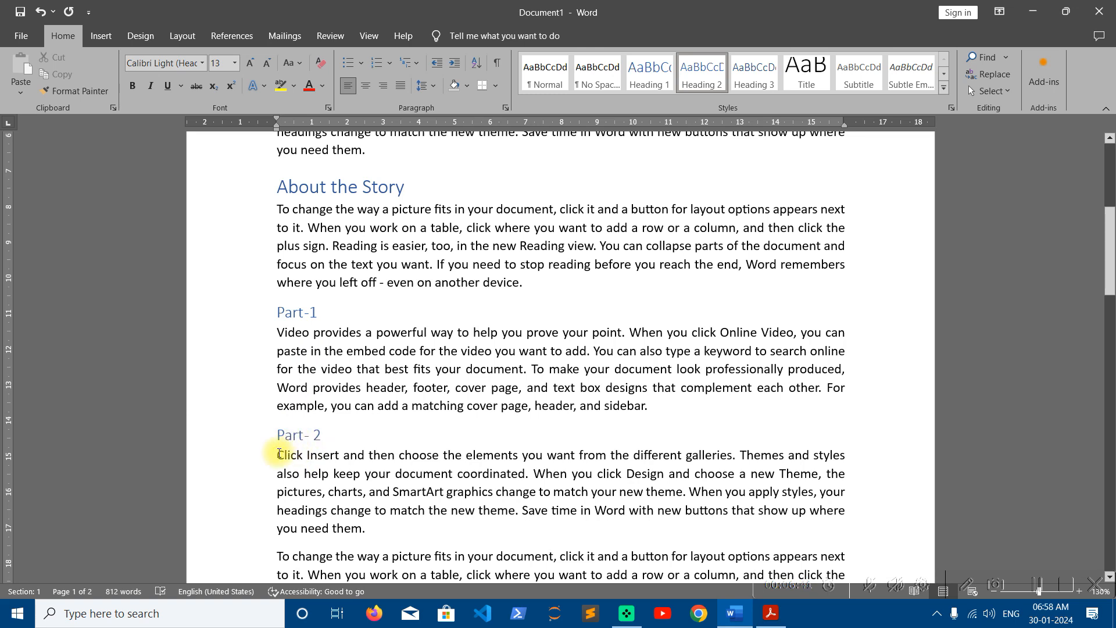
pyautogui.click(269, 436)
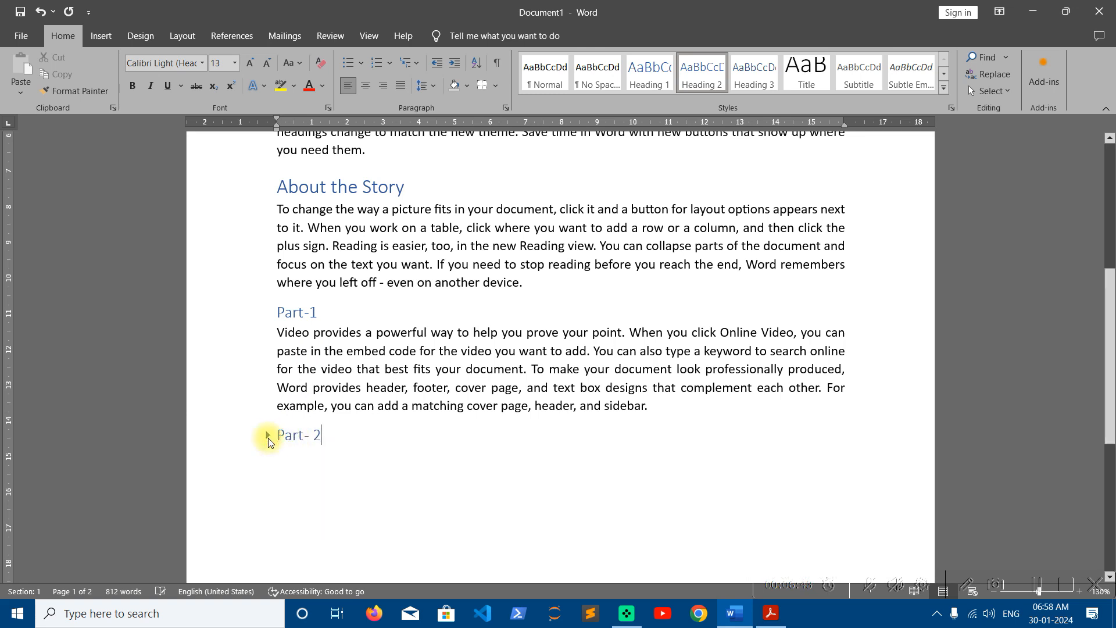
pyautogui.click(268, 436)
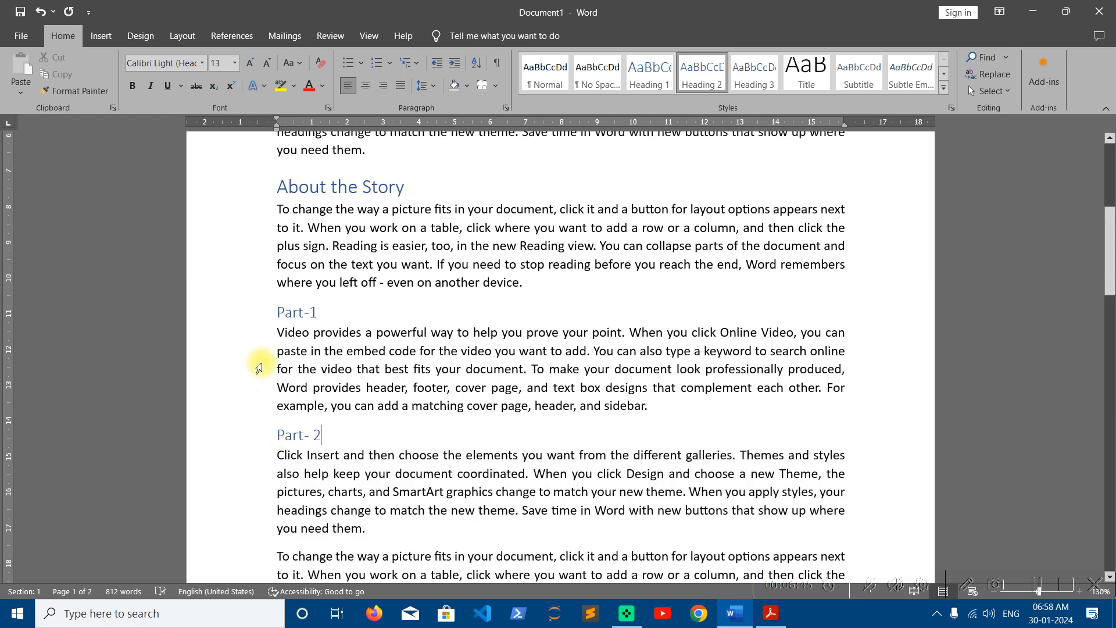
pyautogui.click(269, 190)
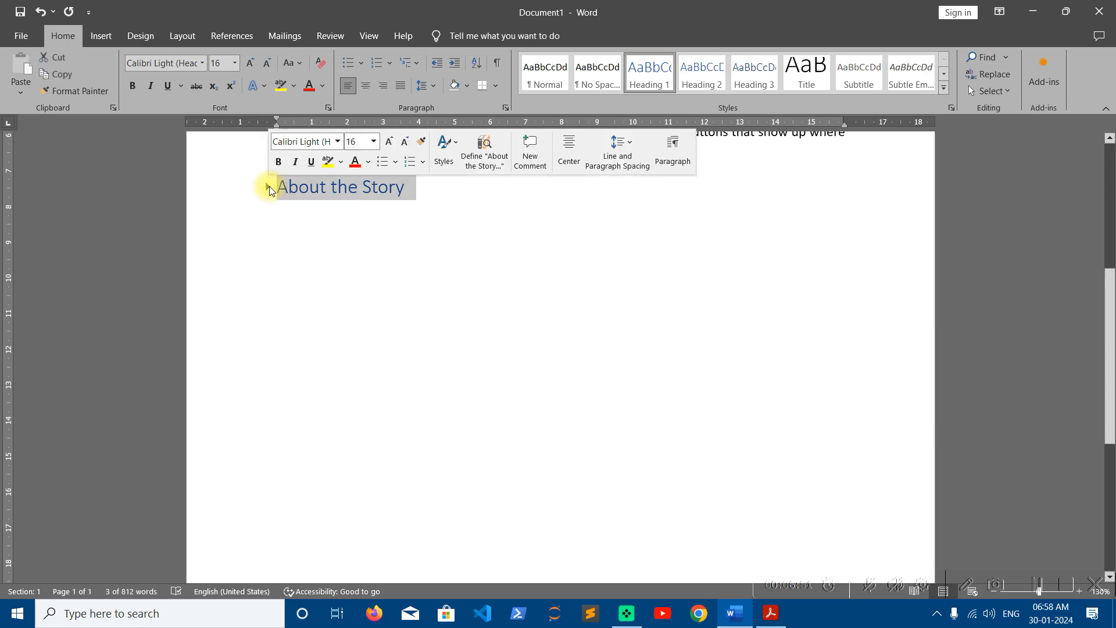
pyautogui.click(269, 190)
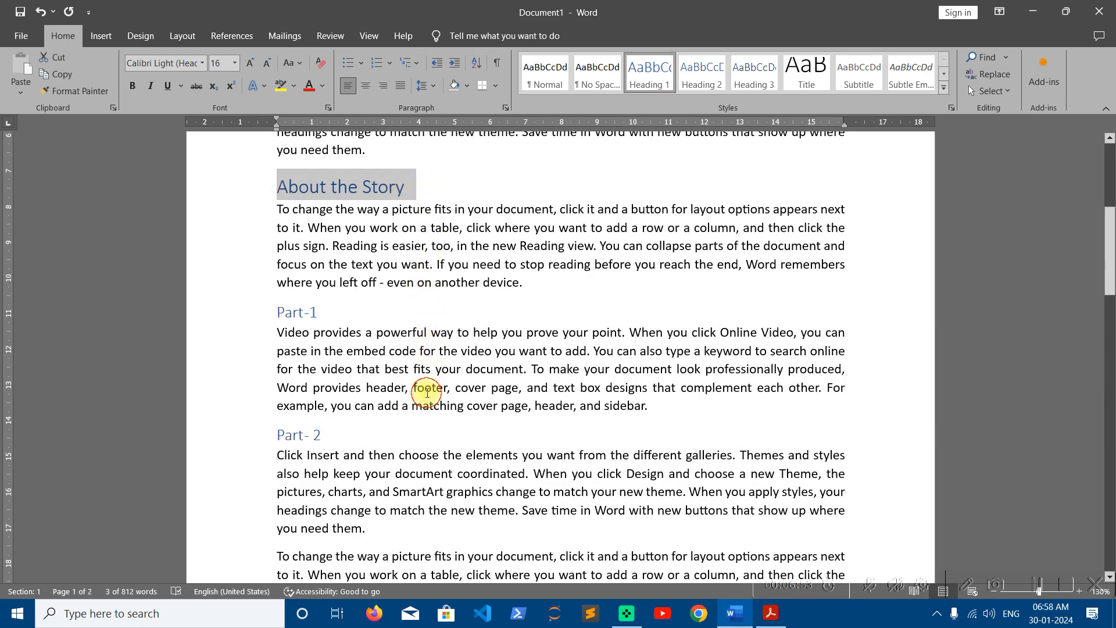
pyautogui.click(426, 390)
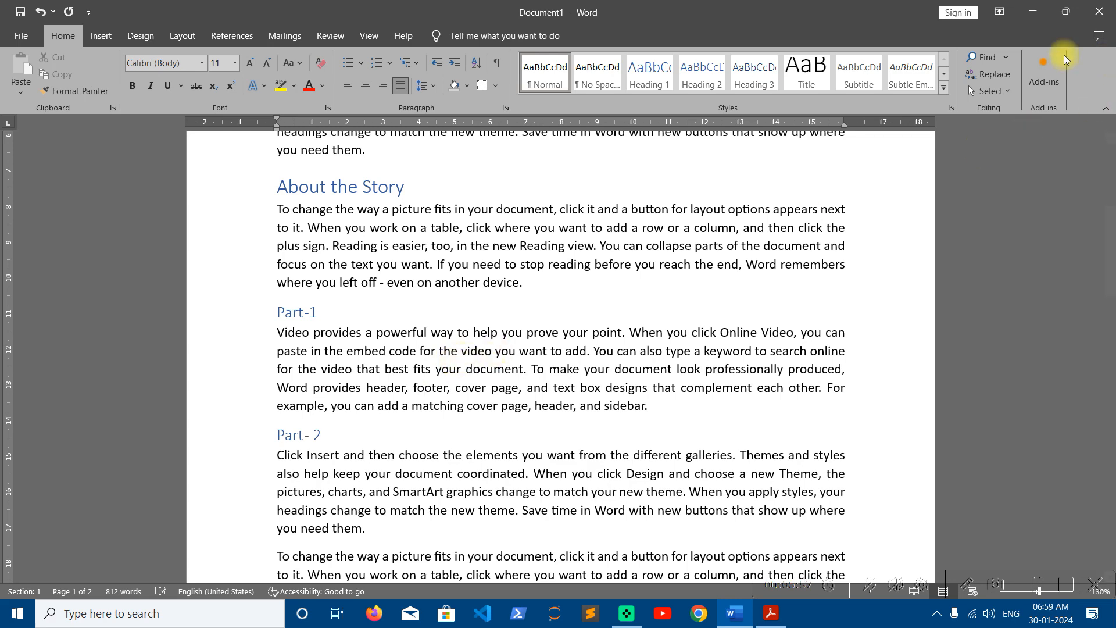
# - Jump between the About the Story, Part -1 and Part - 2 headings in the Navigation pane, then close it
pyautogui.click(982, 57)
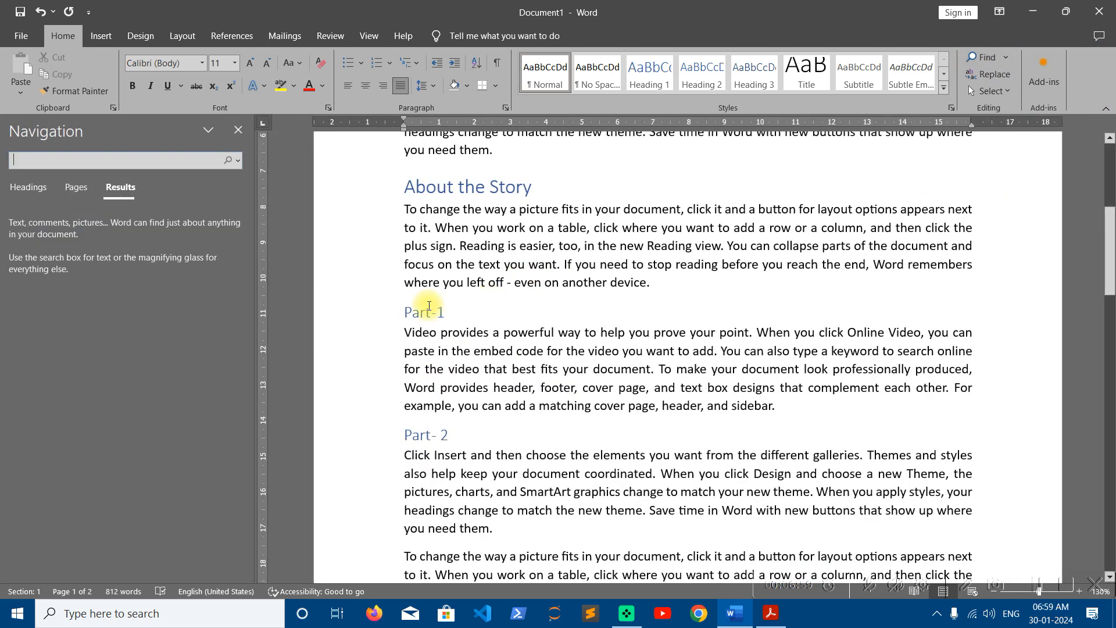
pyautogui.click(28, 190)
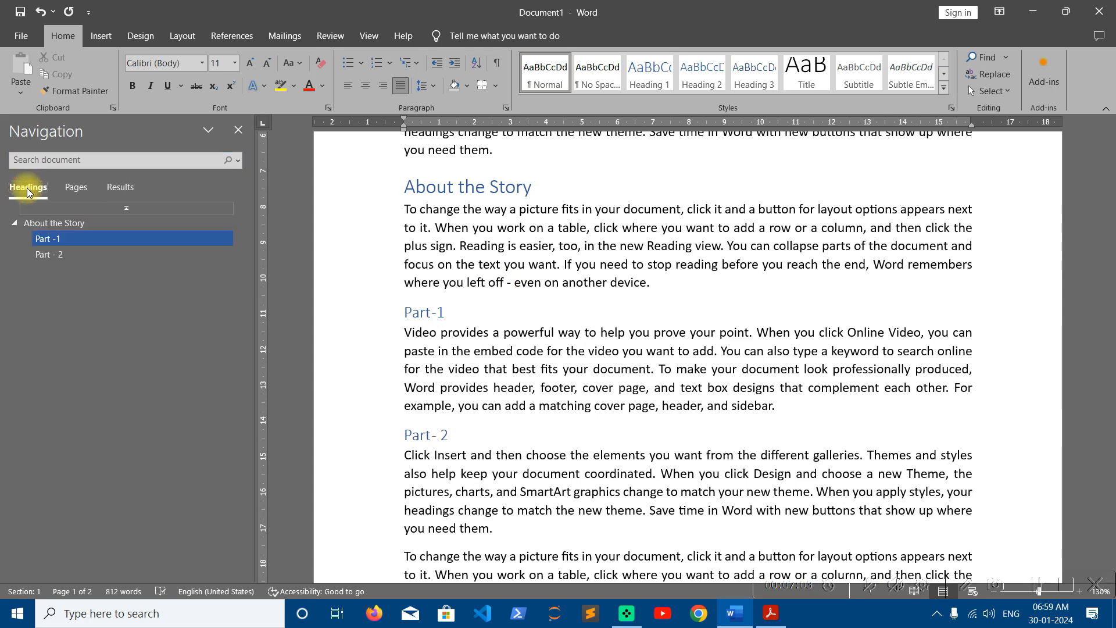
pyautogui.click(49, 256)
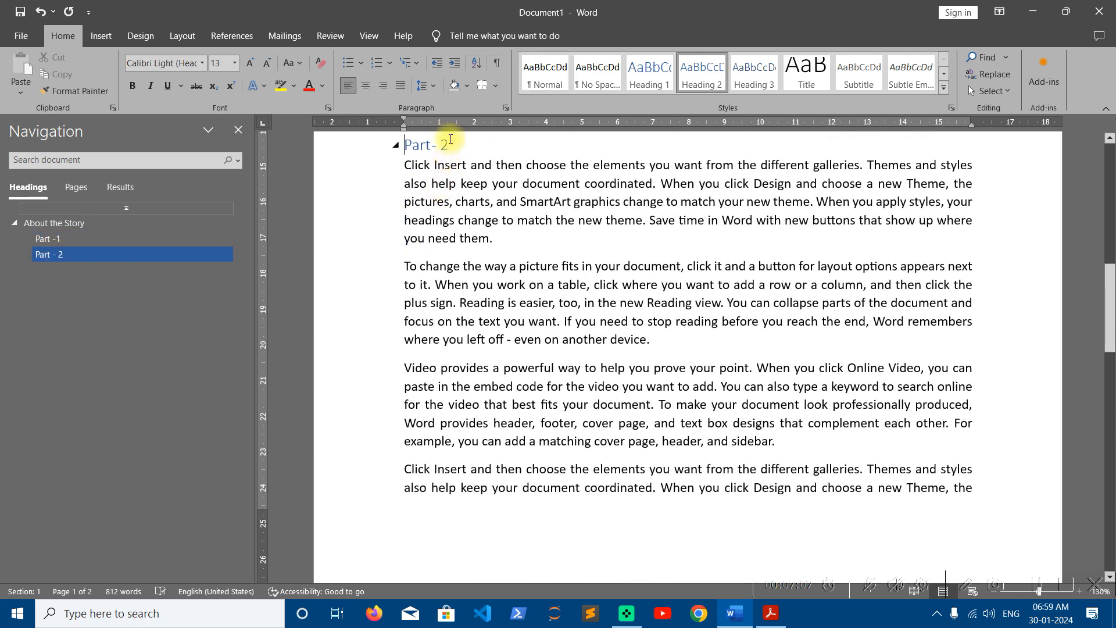
pyautogui.click(64, 241)
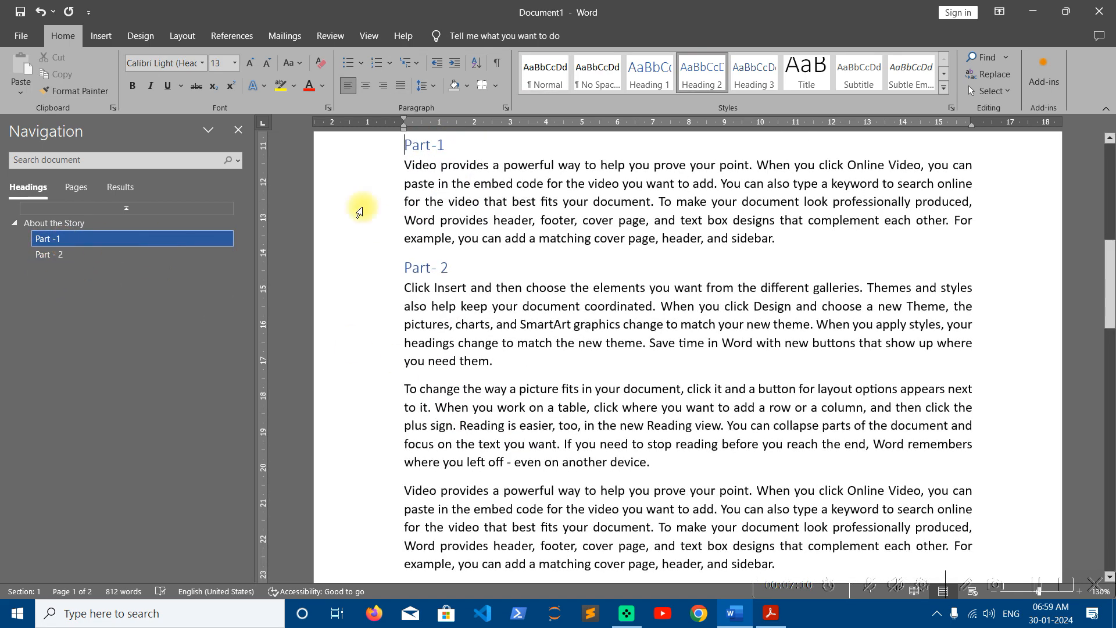
pyautogui.click(62, 224)
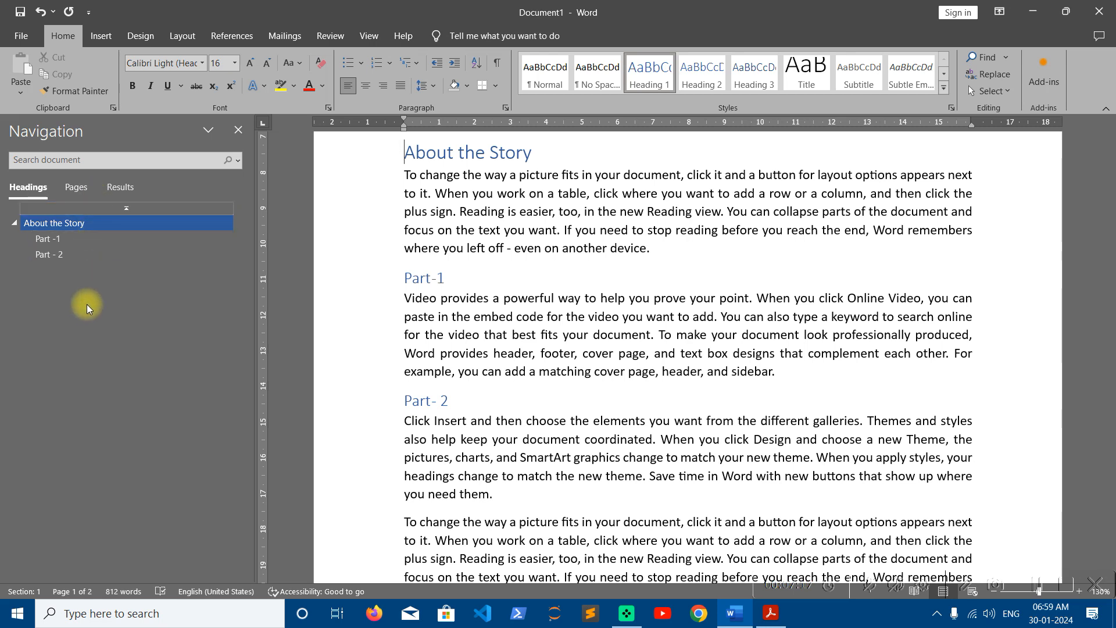
pyautogui.click(239, 129)
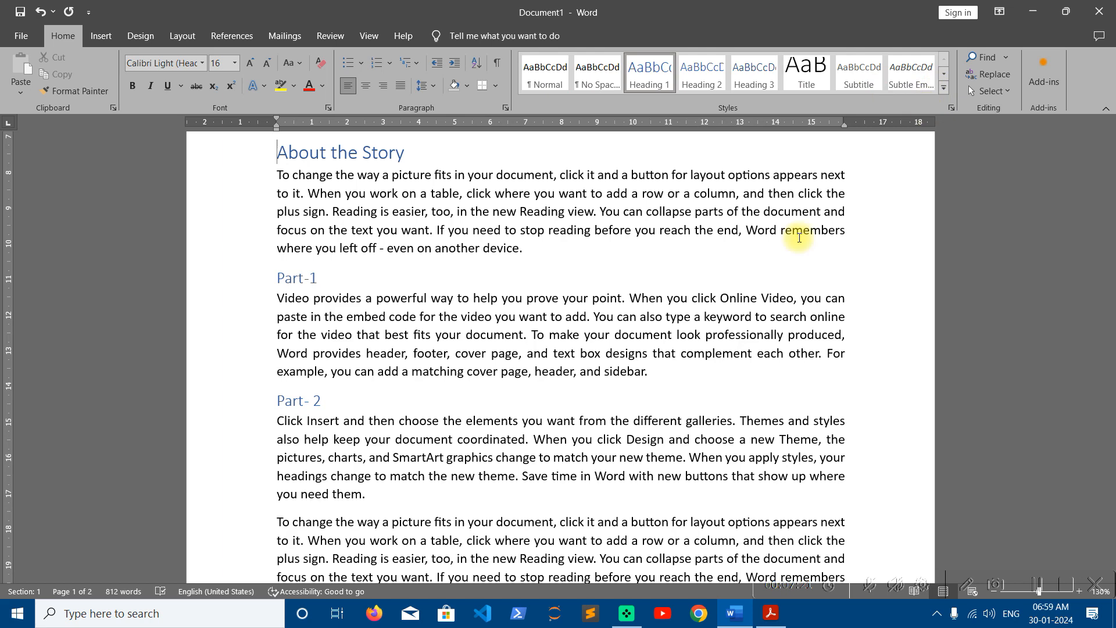
# - Apply the Quote style to the two paragraphs following the Part- 2 text
pyautogui.click(631, 307)
pyautogui.scroll(-4, 630, 307)
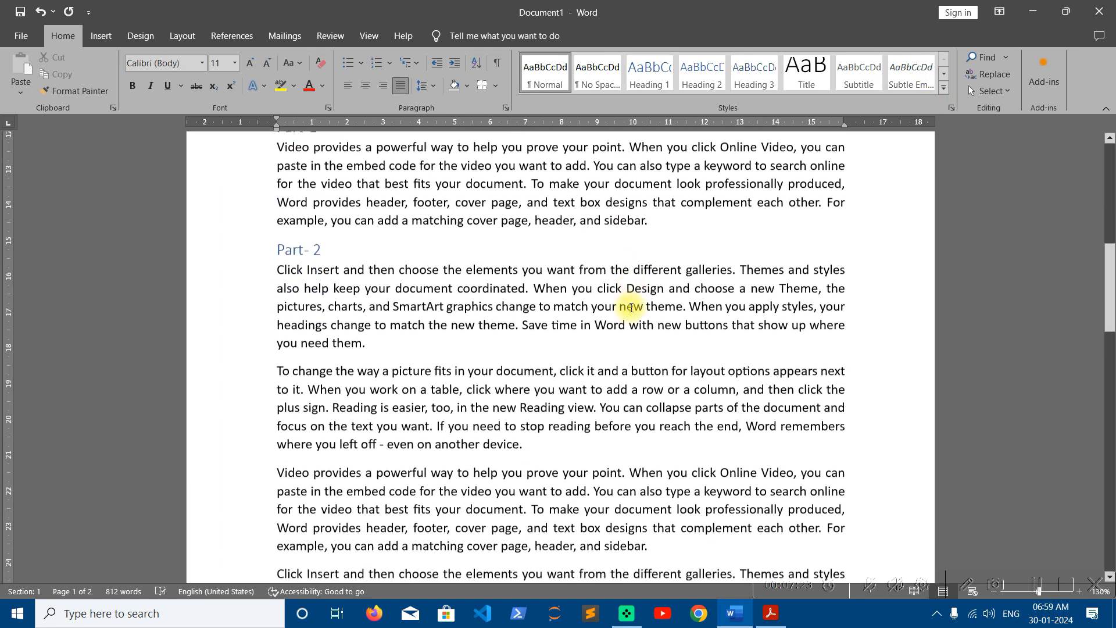
pyautogui.moveTo(277, 297); pyautogui.dragTo(660, 465)
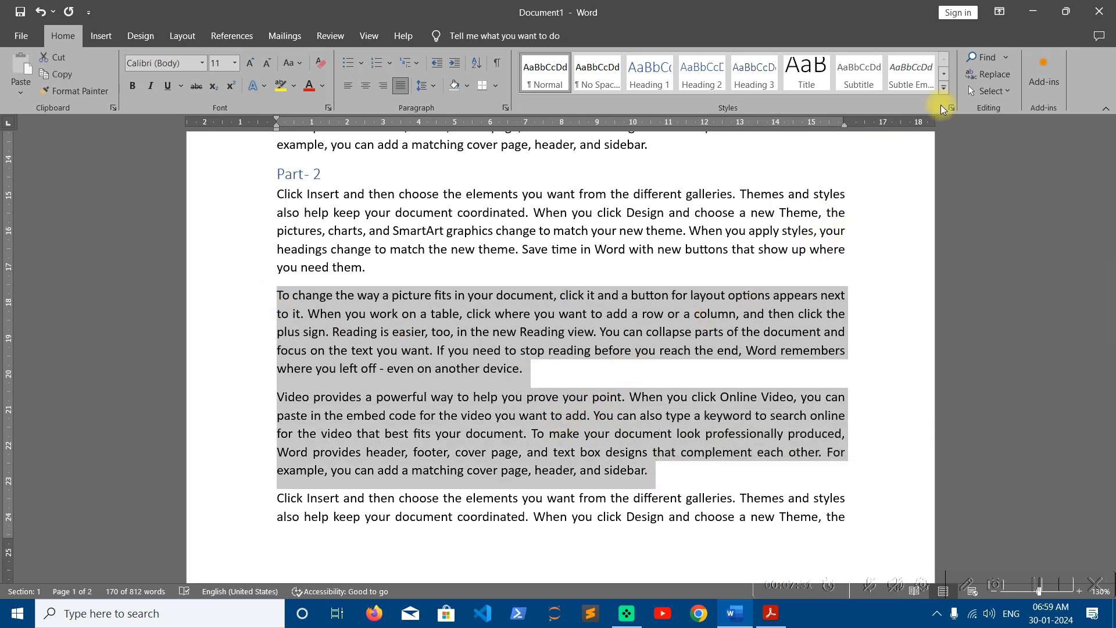
pyautogui.click(943, 88)
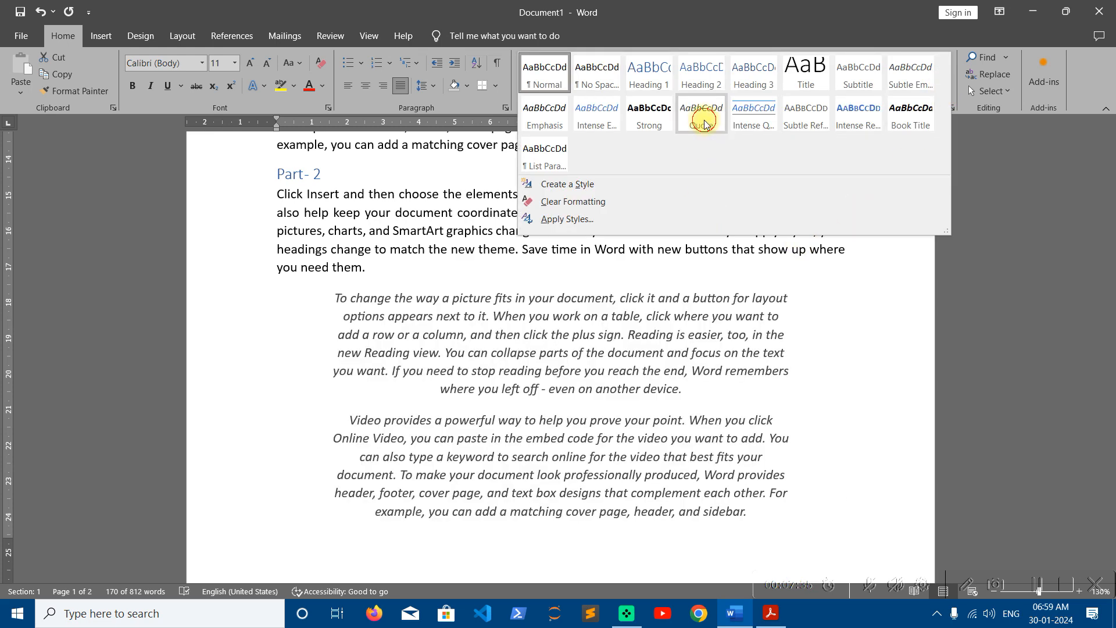
pyautogui.click(703, 124)
# - Review the italic, centred paragraphs, glance at the Acrobat topic list, and return to Word
pyautogui.click(604, 361)
pyautogui.scroll(-2, 603, 361)
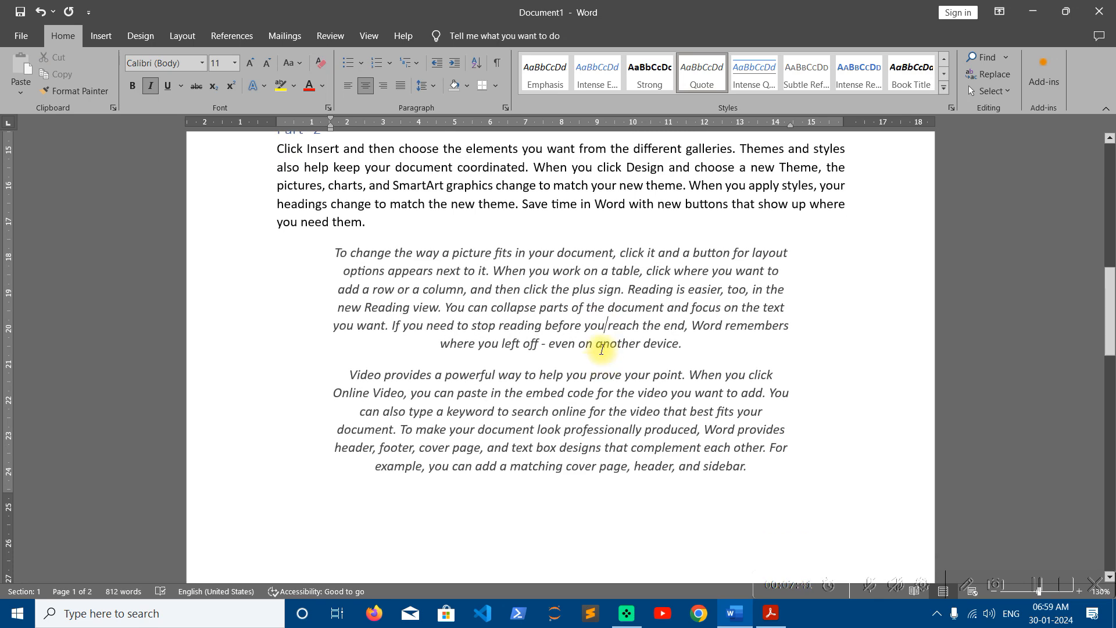
pyautogui.scroll(3, 602, 349)
pyautogui.scroll(-6, 601, 349)
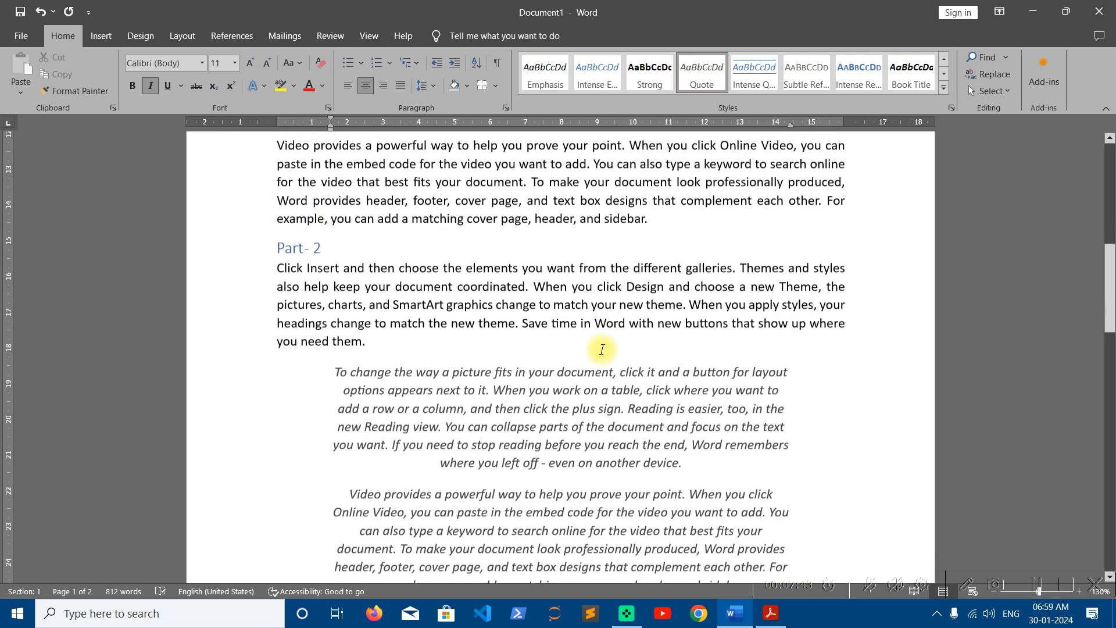
pyautogui.scroll(-7, 602, 351)
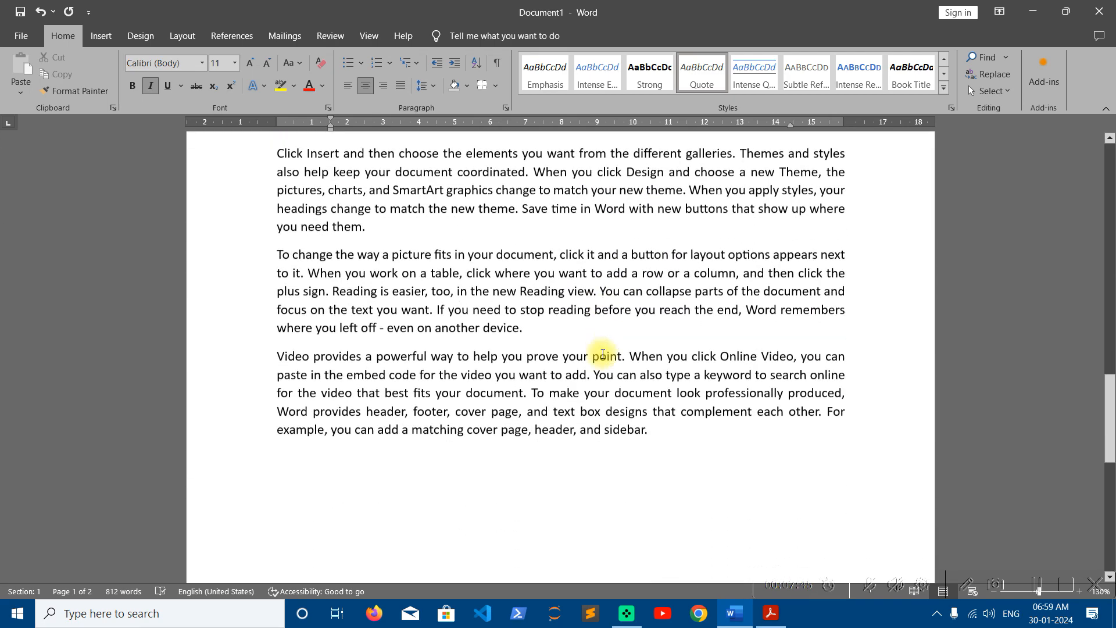
pyautogui.scroll(10, 603, 354)
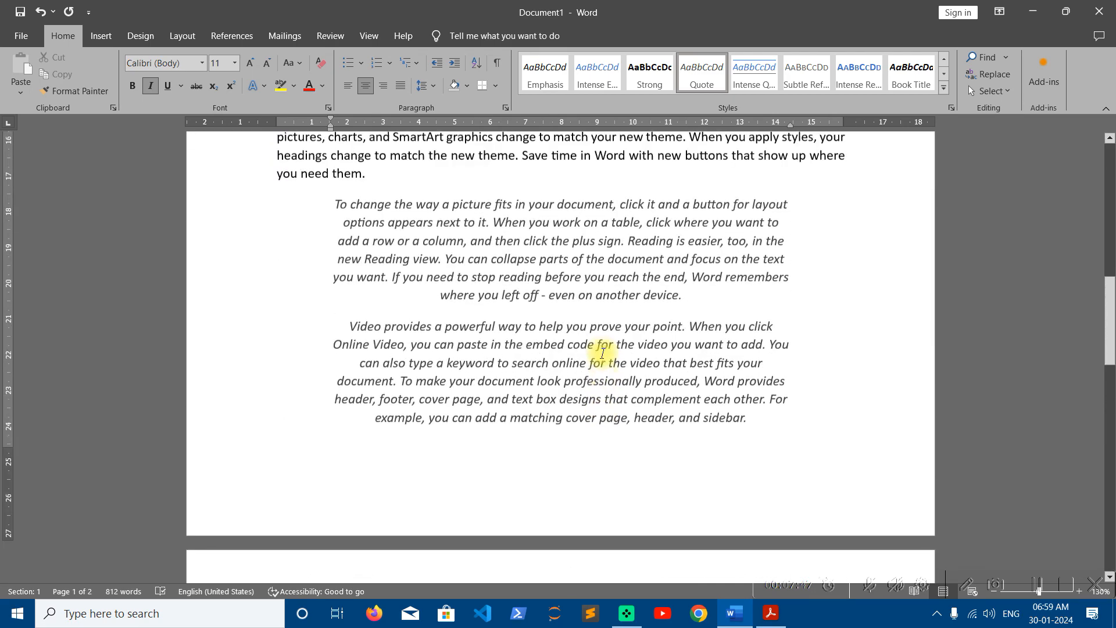
pyautogui.hotkey('alt', 'Tab')
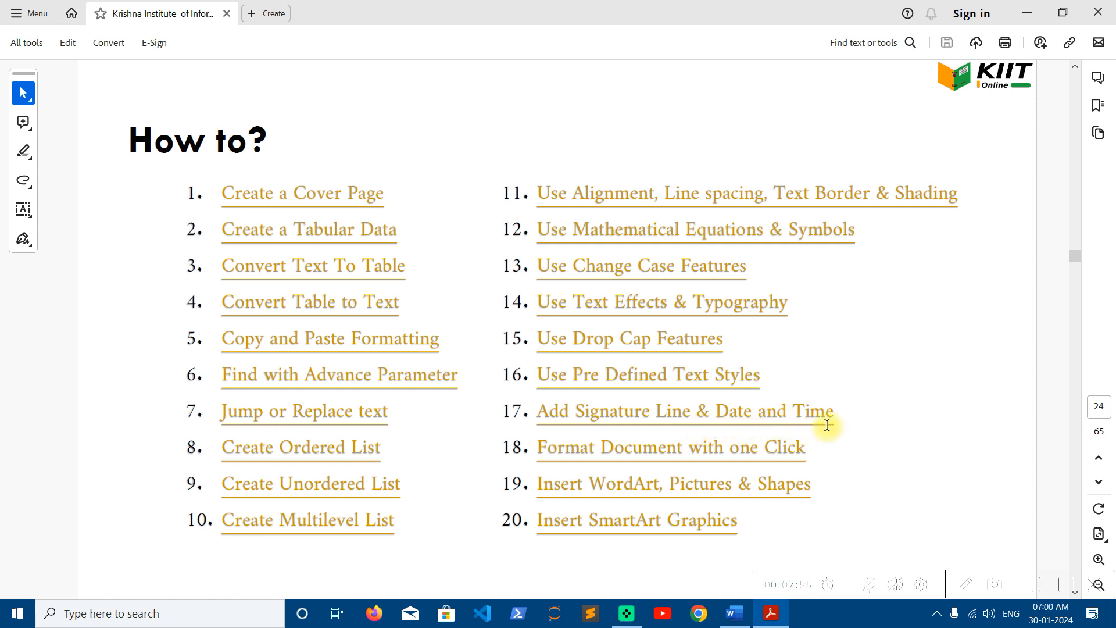
pyautogui.click(1025, 13)
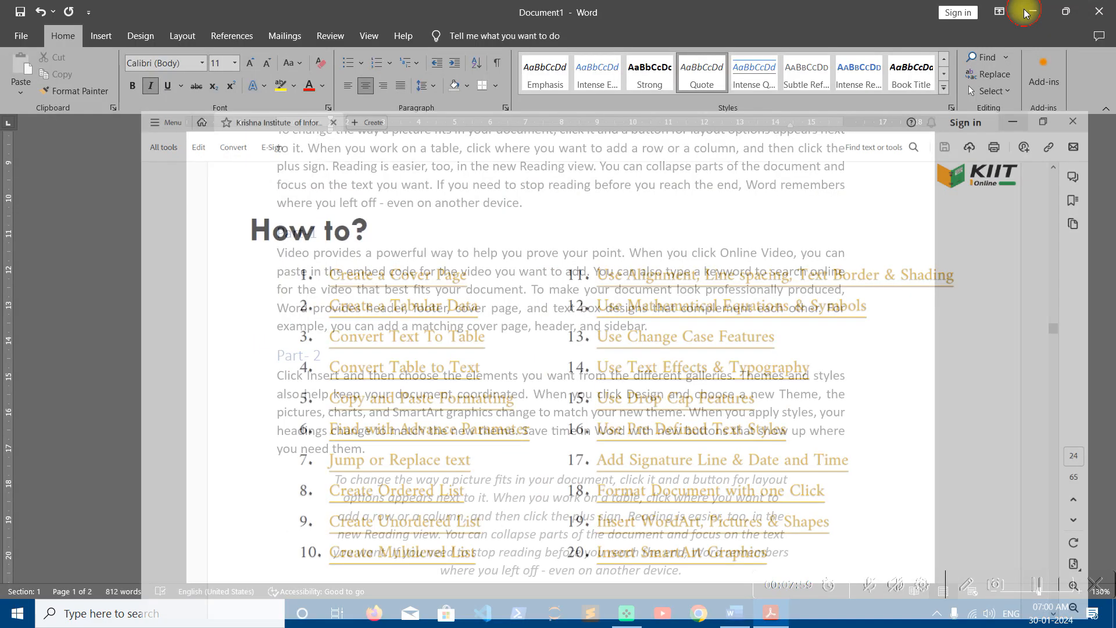
pyautogui.scroll(-10, 617, 338)
# - Type 'Thank you' on the last line of the document and add an empty line below it
pyautogui.hotkey('ctrl', 'z')
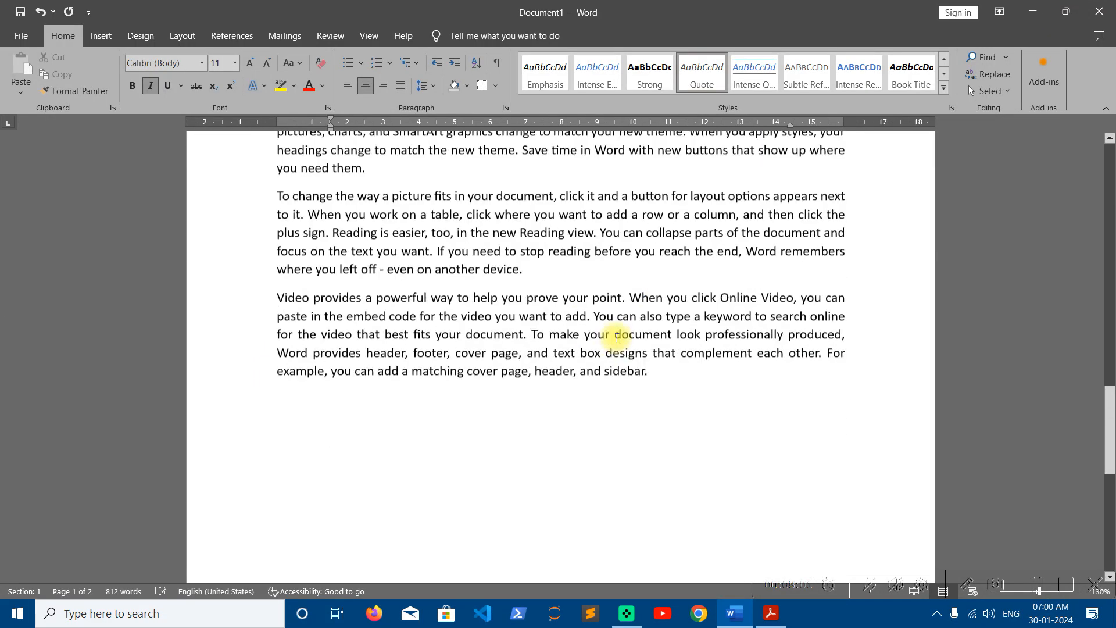
pyautogui.click(343, 368)
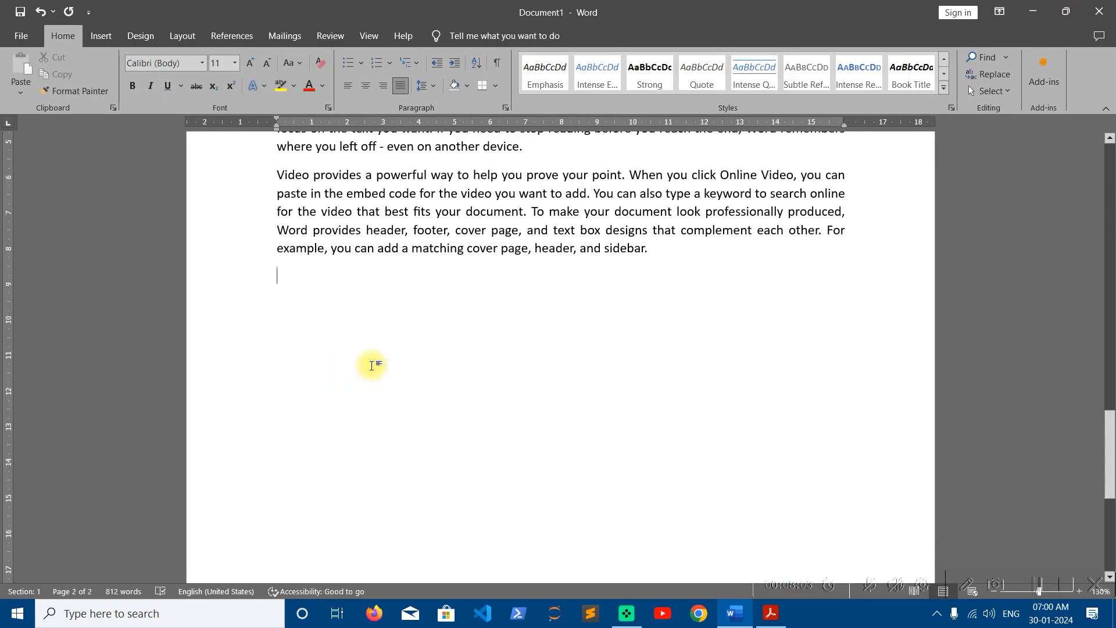
pyautogui.write('Thank you')
pyautogui.press('Return')
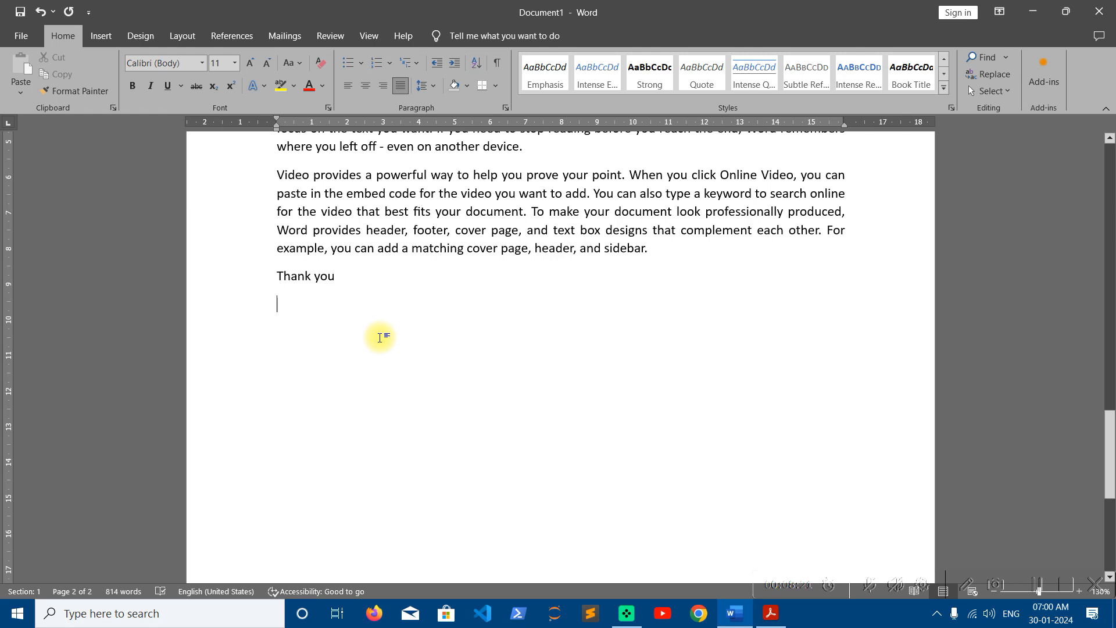
pyautogui.click(101, 36)
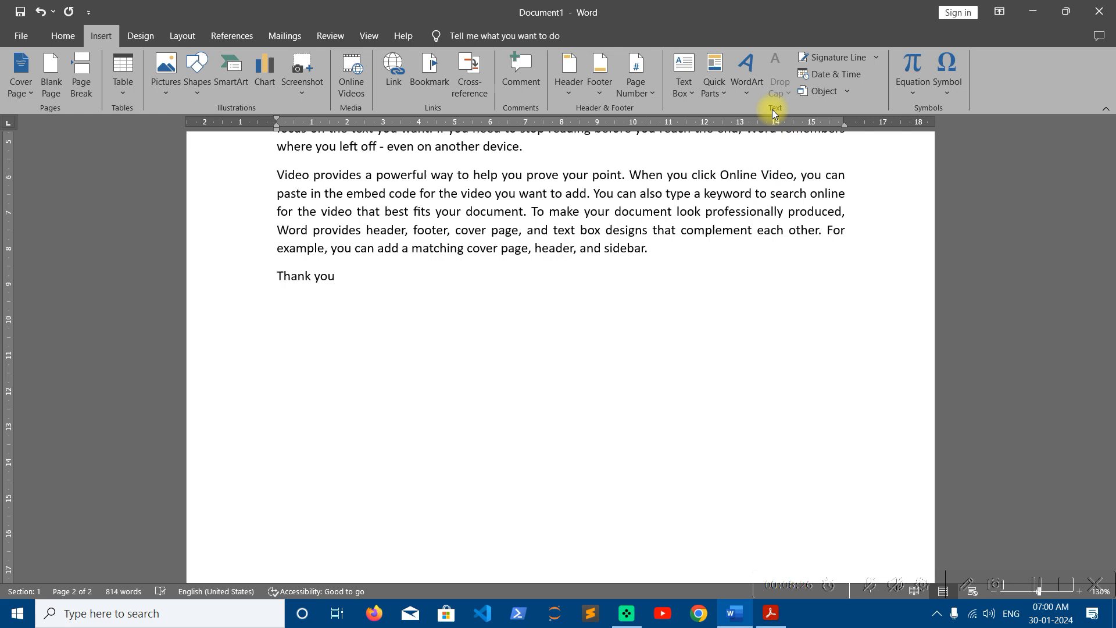
# - Insert a signature line below Thank you with the signer's name and the title MD & CEO
pyautogui.click(846, 59)
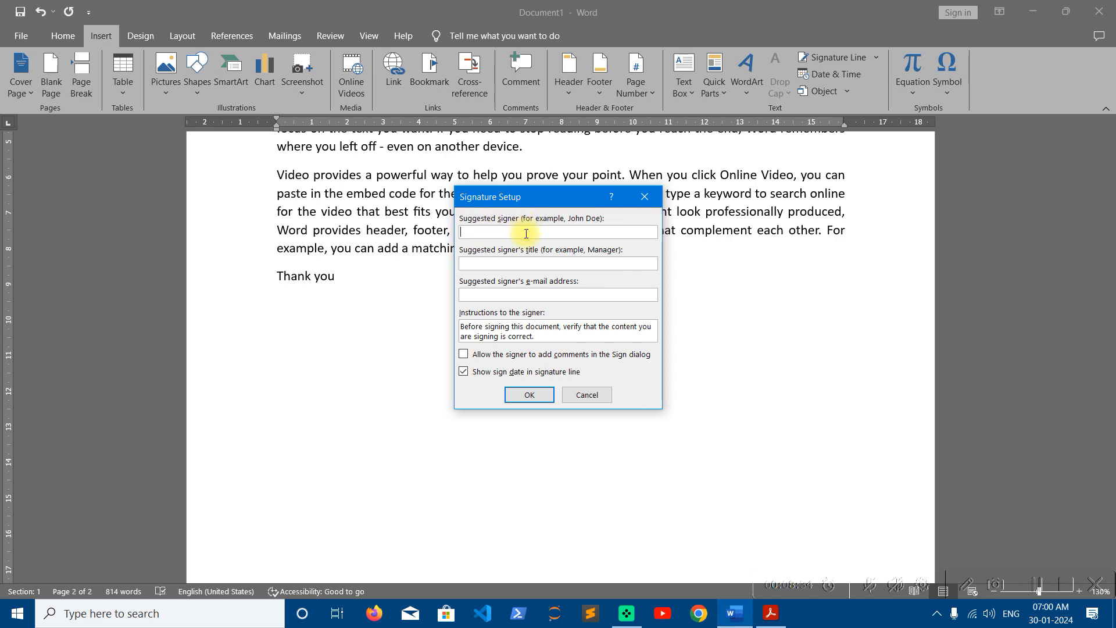
pyautogui.write('Md ')
pyautogui.write('& CE')
pyautogui.write('O')
pyautogui.click(523, 395)
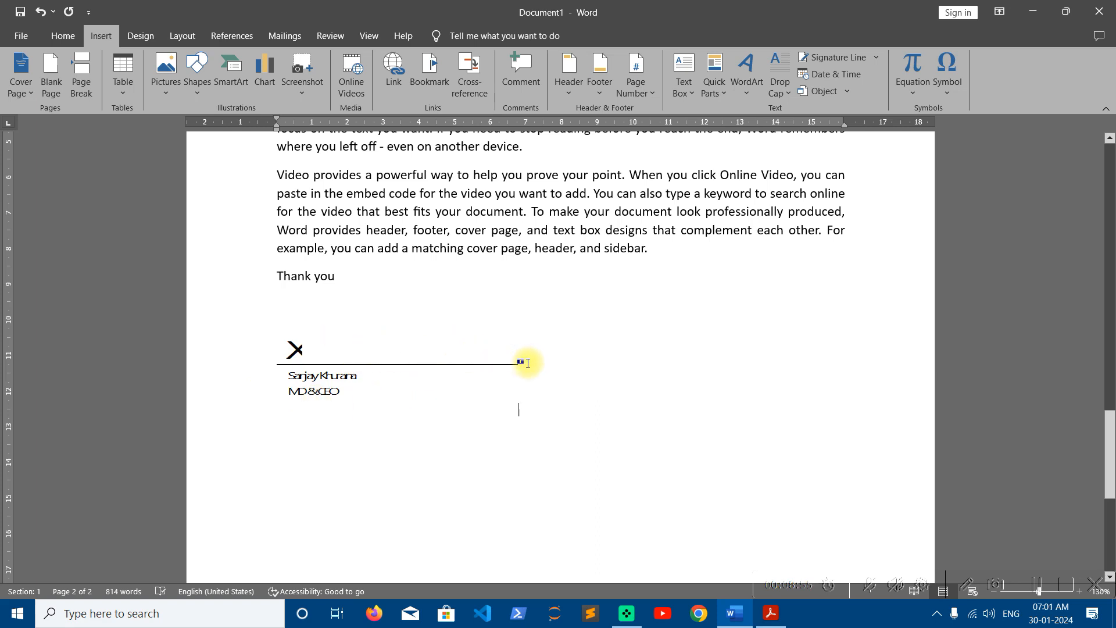
pyautogui.press('Return')
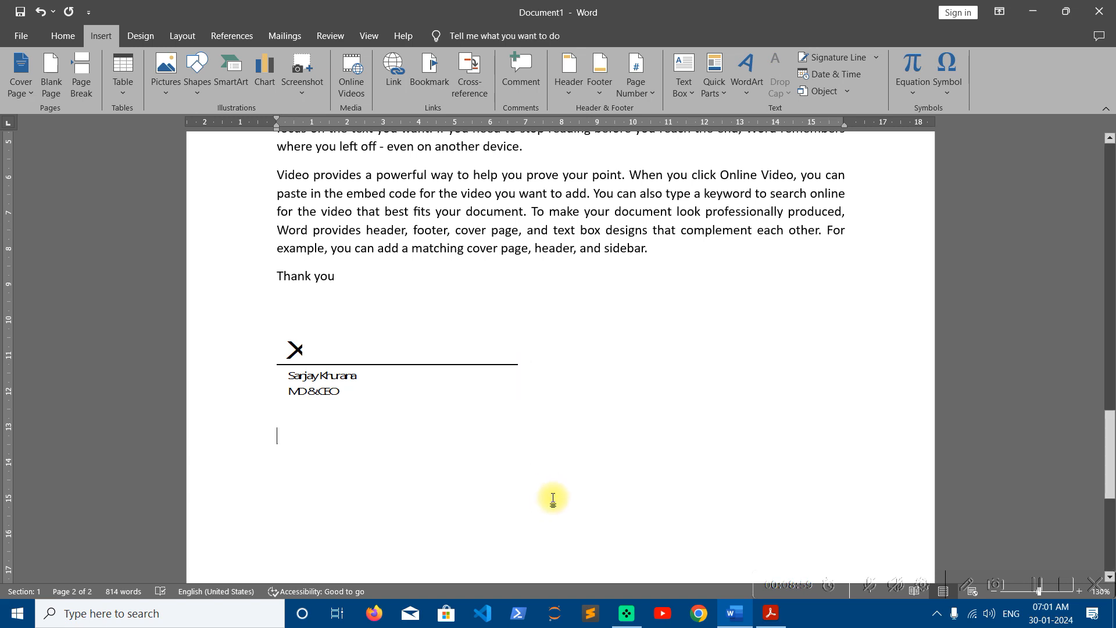
# - Insert today's date in the January 30, 2024 format below the signature line
pyautogui.click(849, 78)
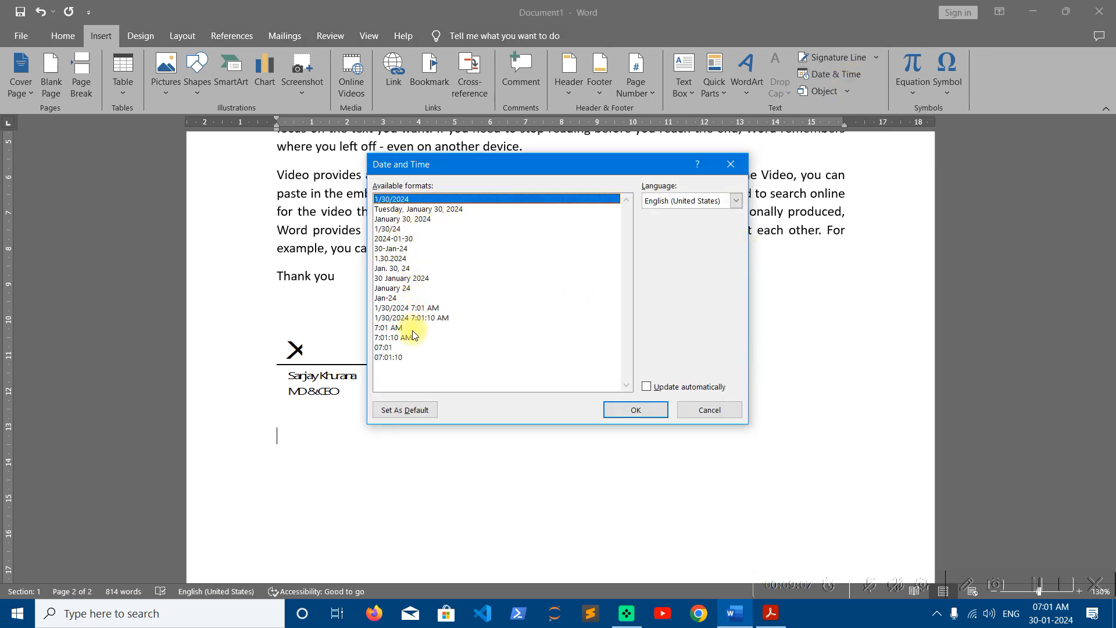
pyautogui.click(408, 221)
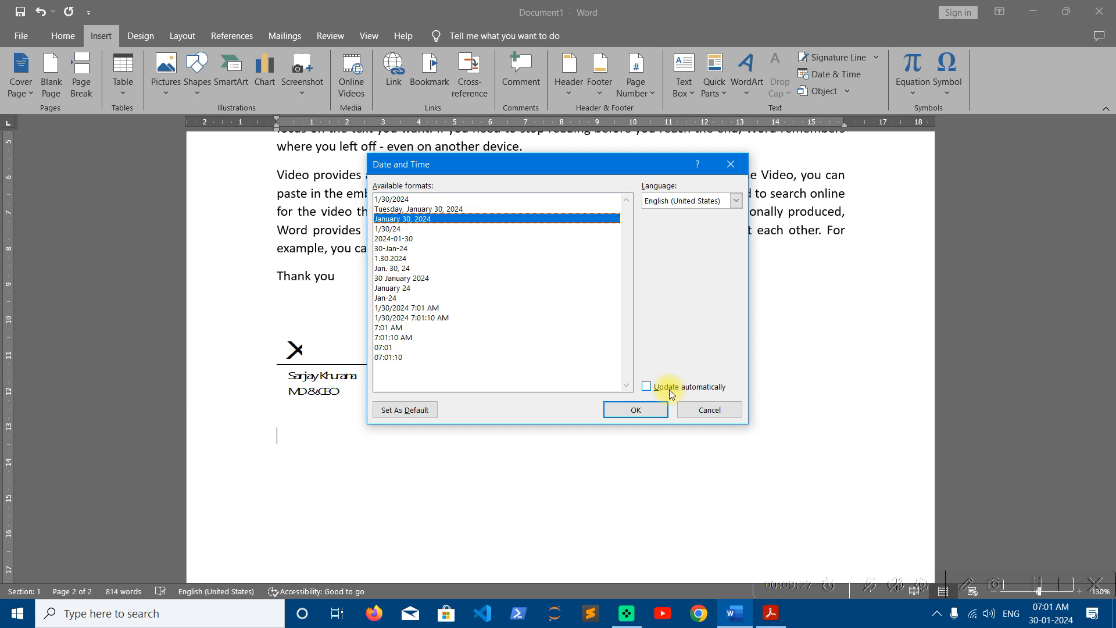
pyautogui.click(637, 411)
# - Scroll through the finished document and bring the Acrobat topic list to the front
pyautogui.scroll(15, 523, 394)
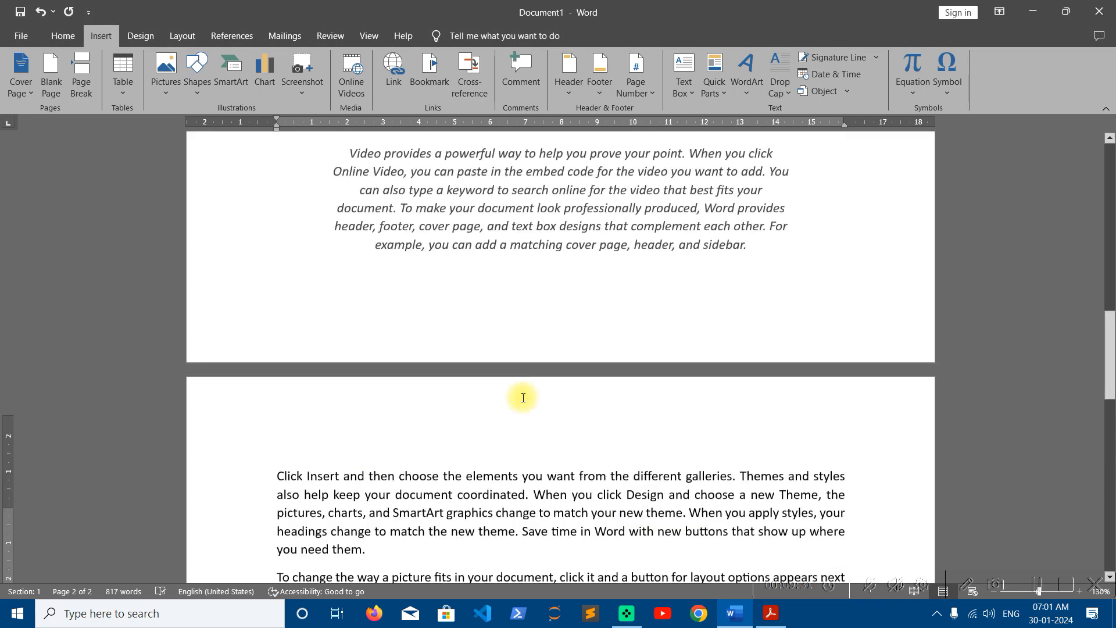
pyautogui.scroll(5, 521, 398)
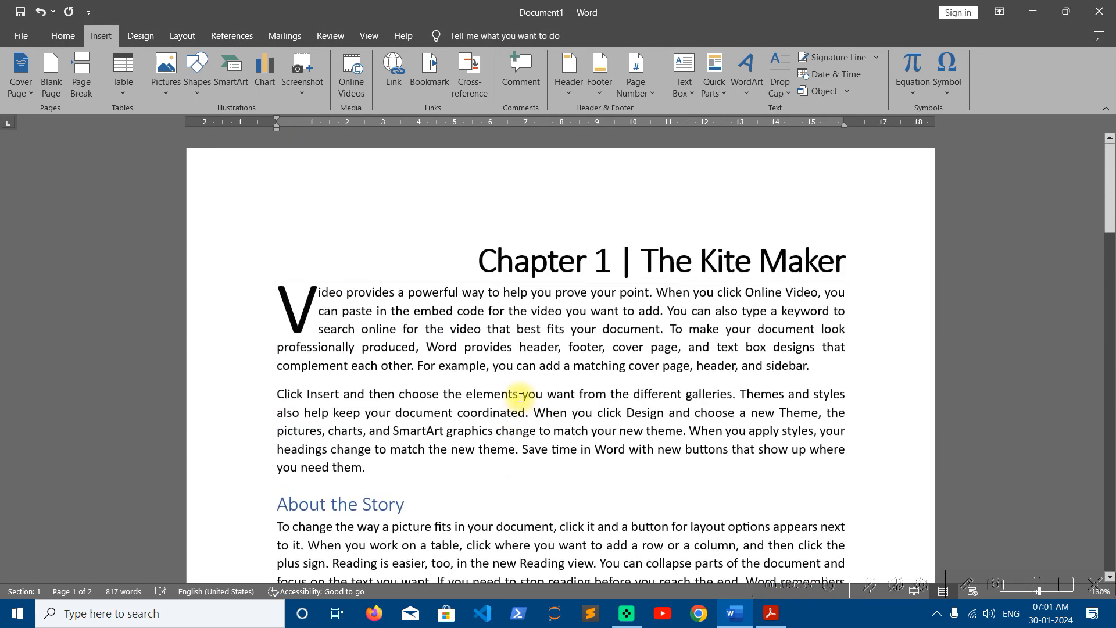
pyautogui.scroll(-10, 521, 396)
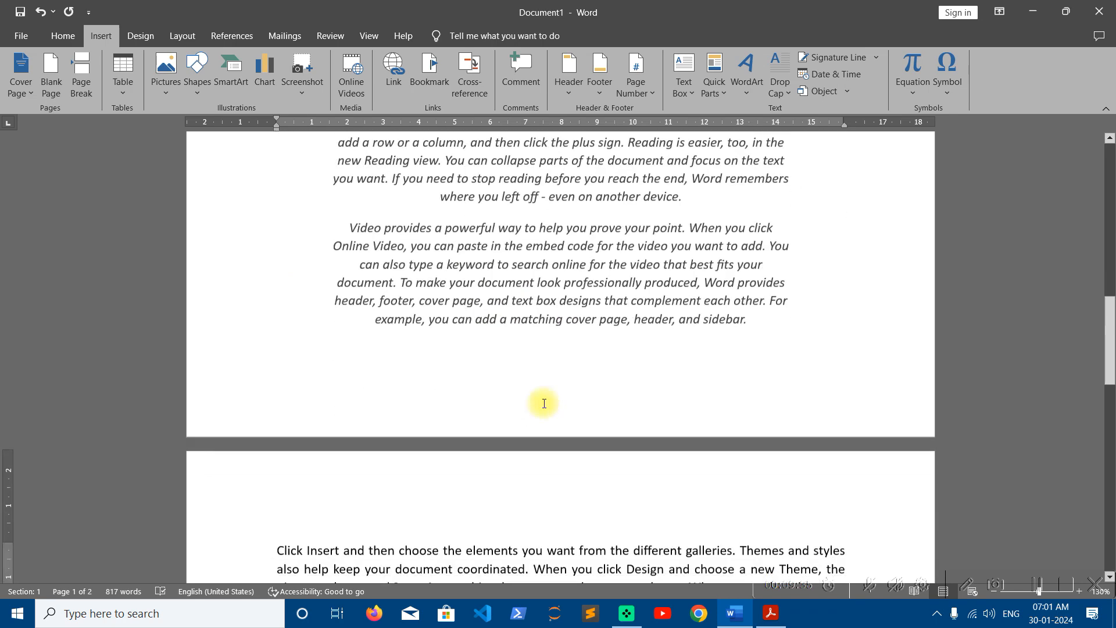
pyautogui.click(789, 621)
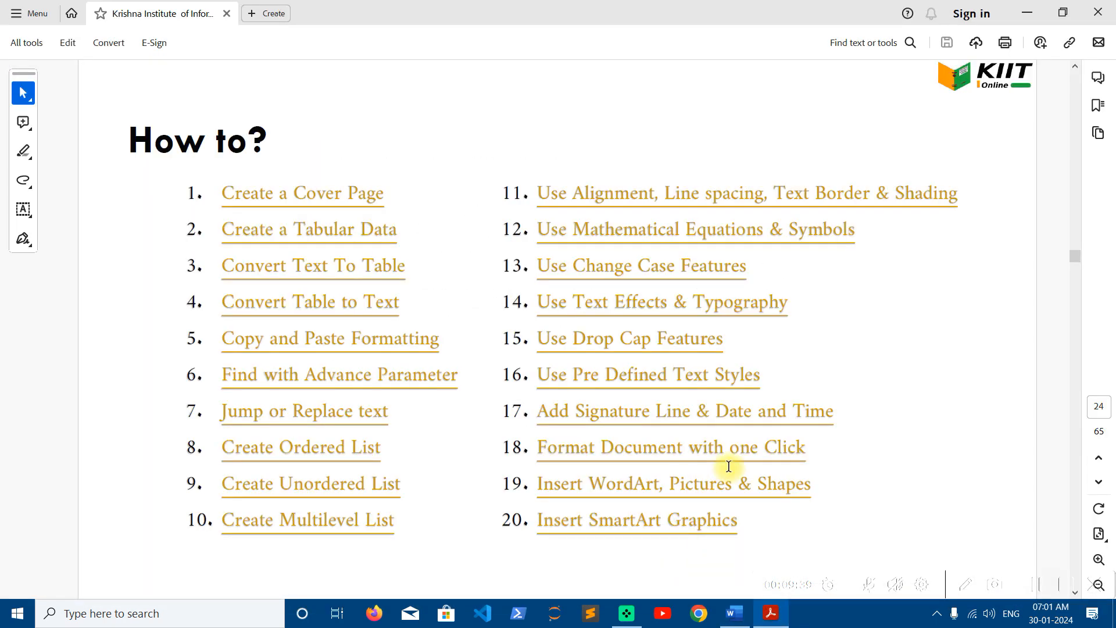